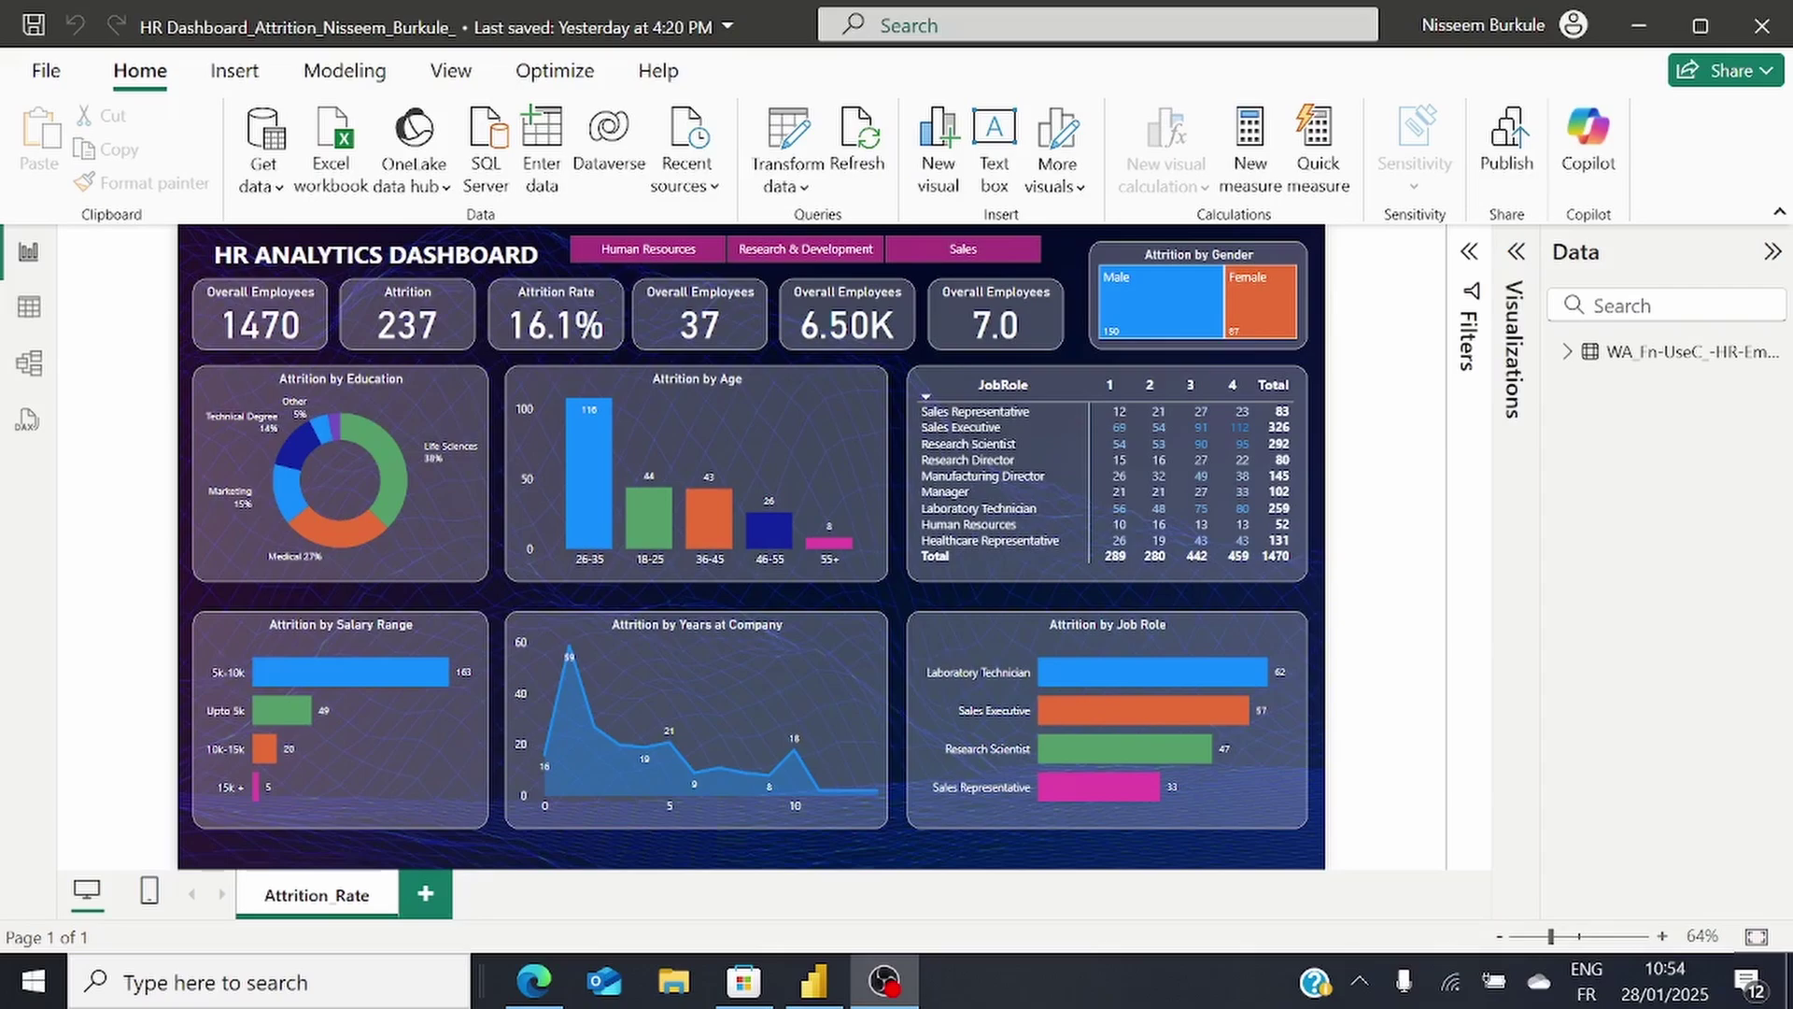
# - Switch from Power BI Desktop to the published HR Analytics report in Edge
pyautogui.hotkey('alt', 'Tab')
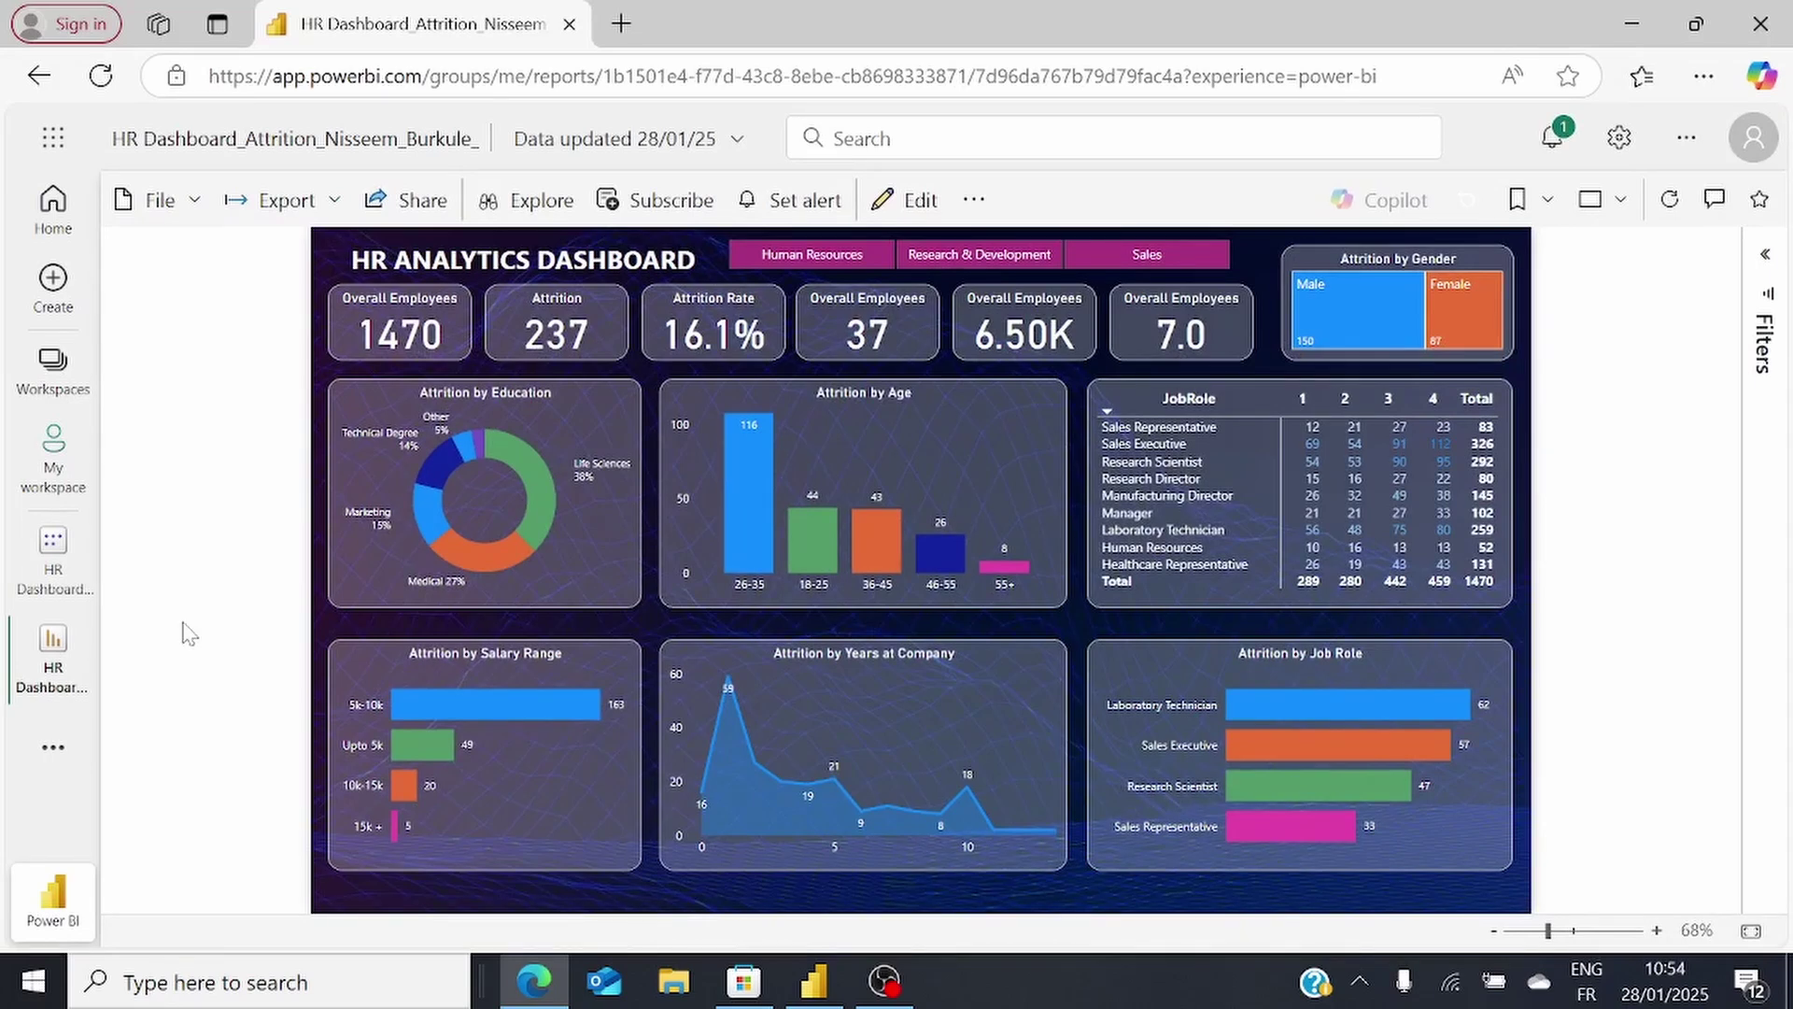
# - Go from the HR report to its semantic model's details page via More options
pyautogui.click(975, 201)
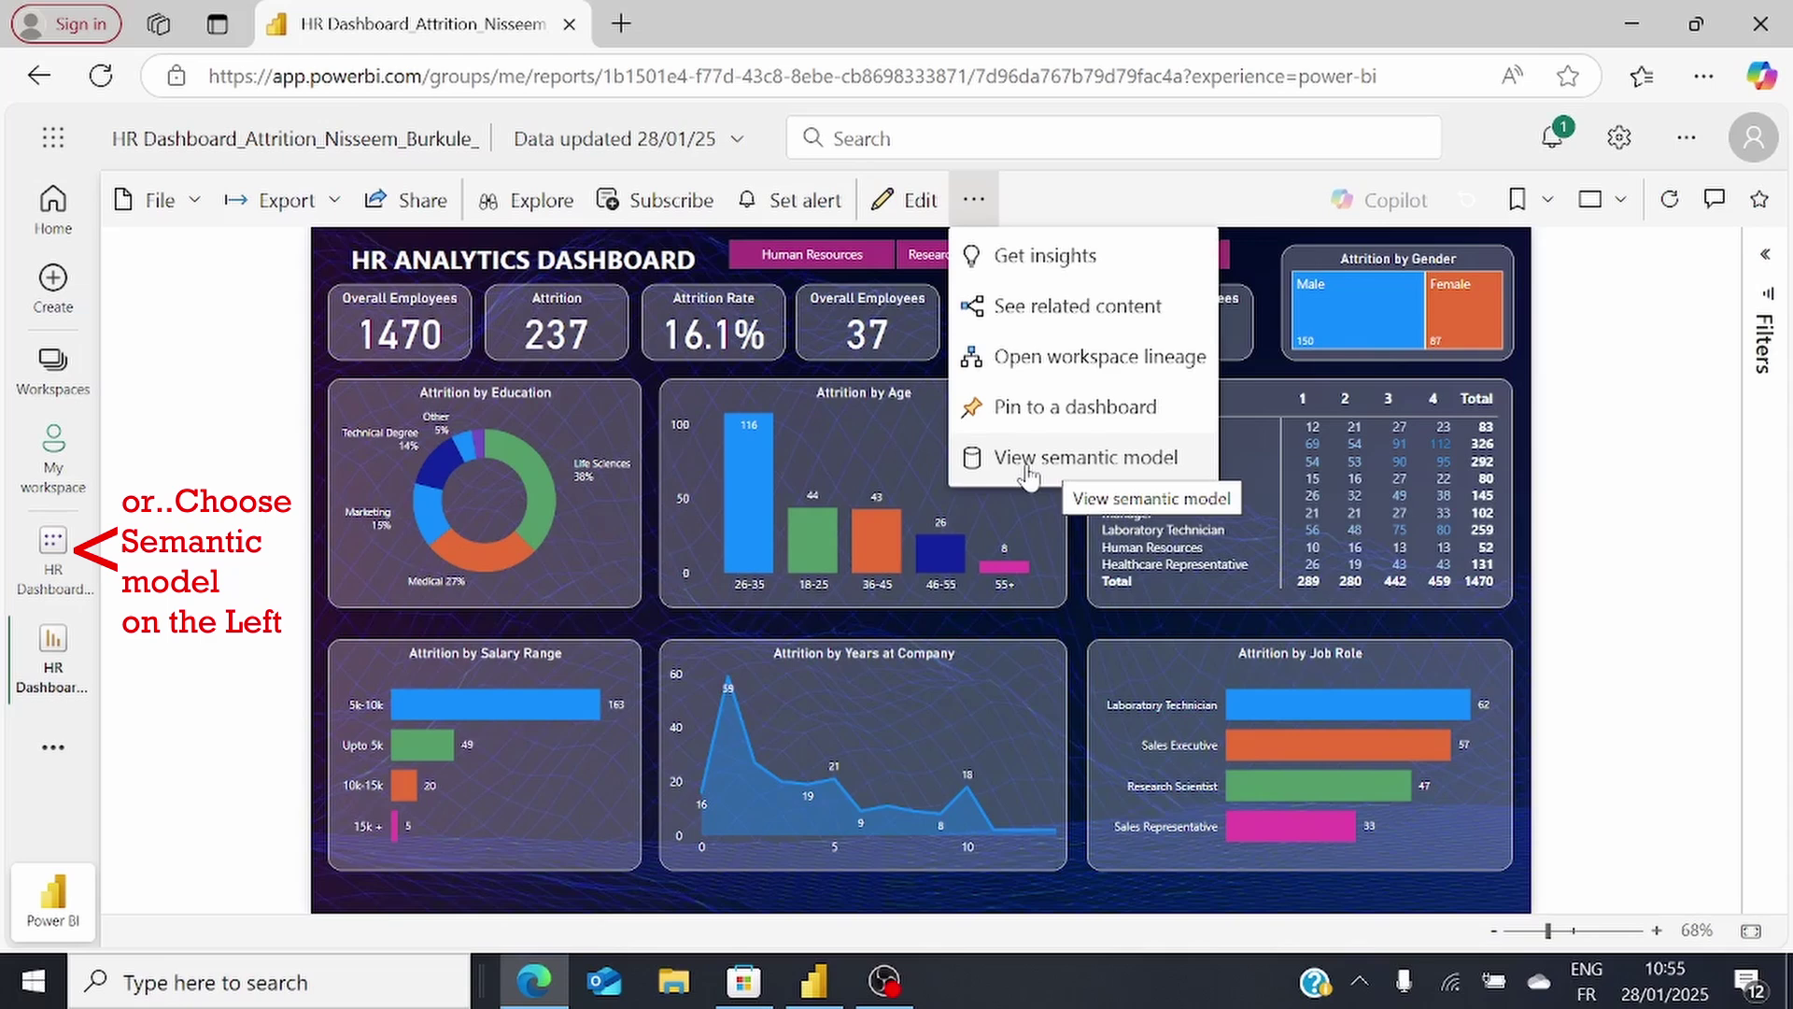
pyautogui.click(1027, 472)
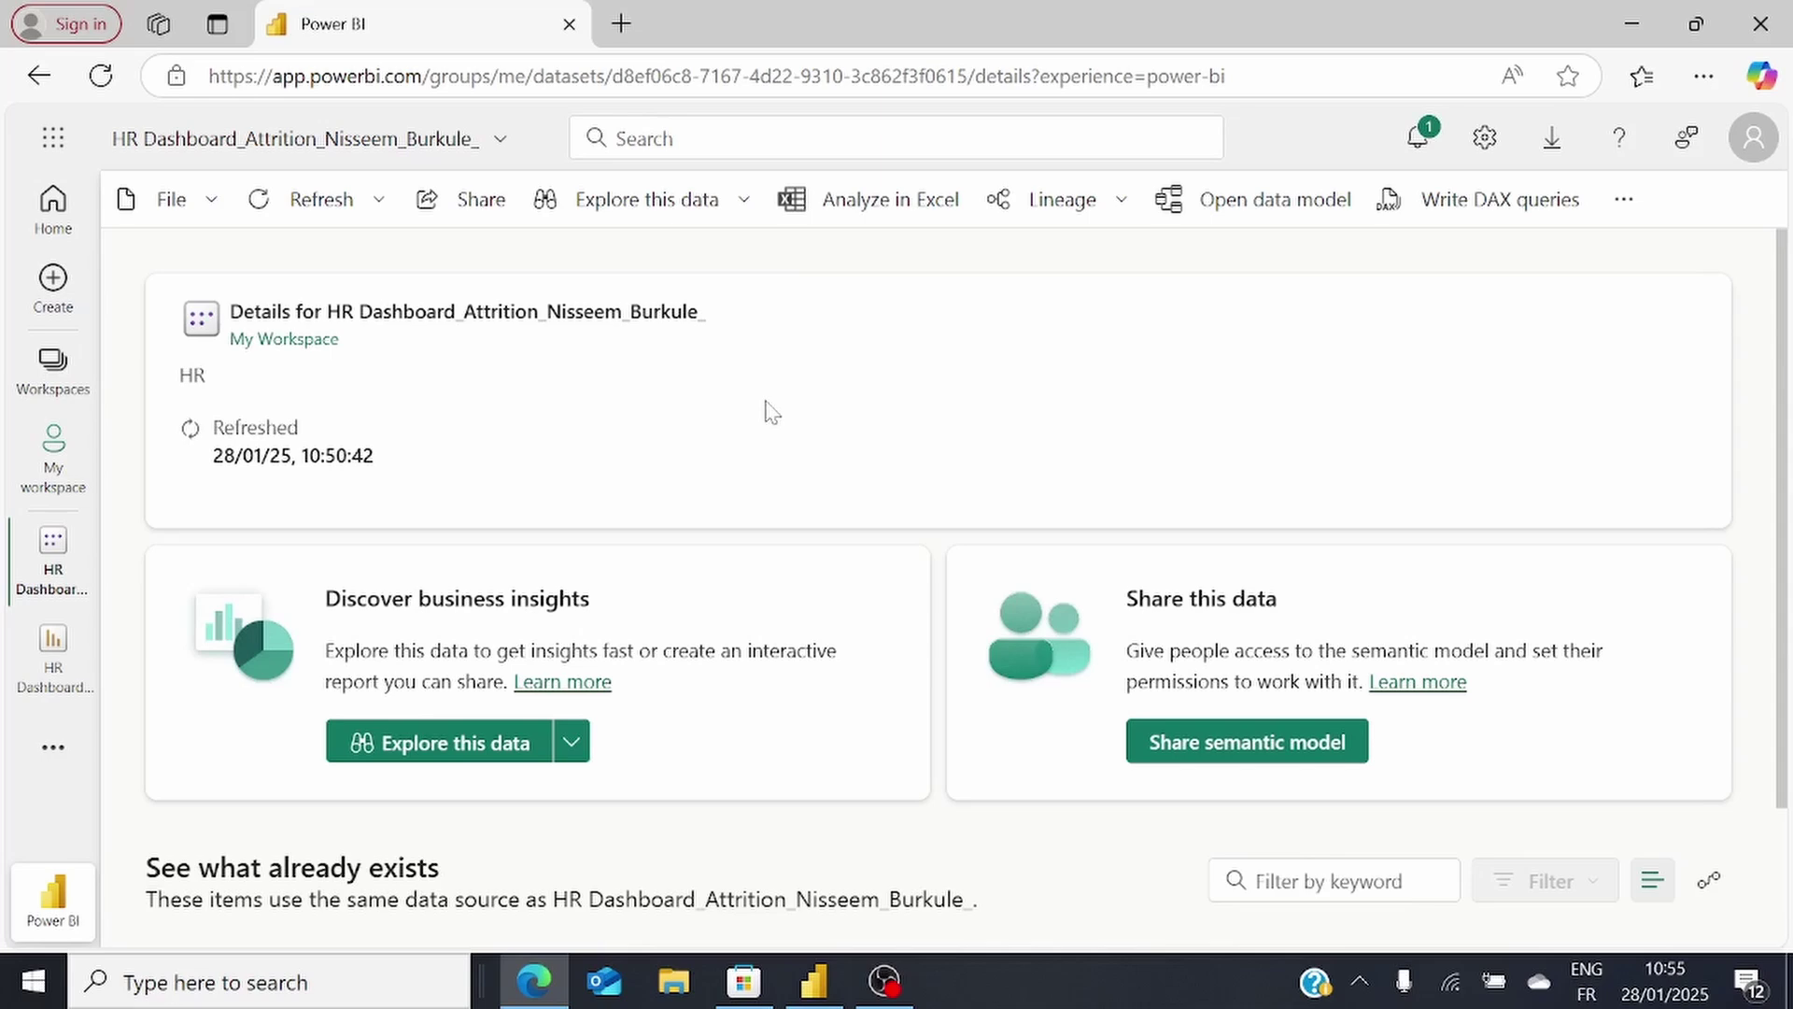
# - Open the Schedule refresh settings from the semantic model's Refresh dropdown
pyautogui.scroll(-2, 772, 412)
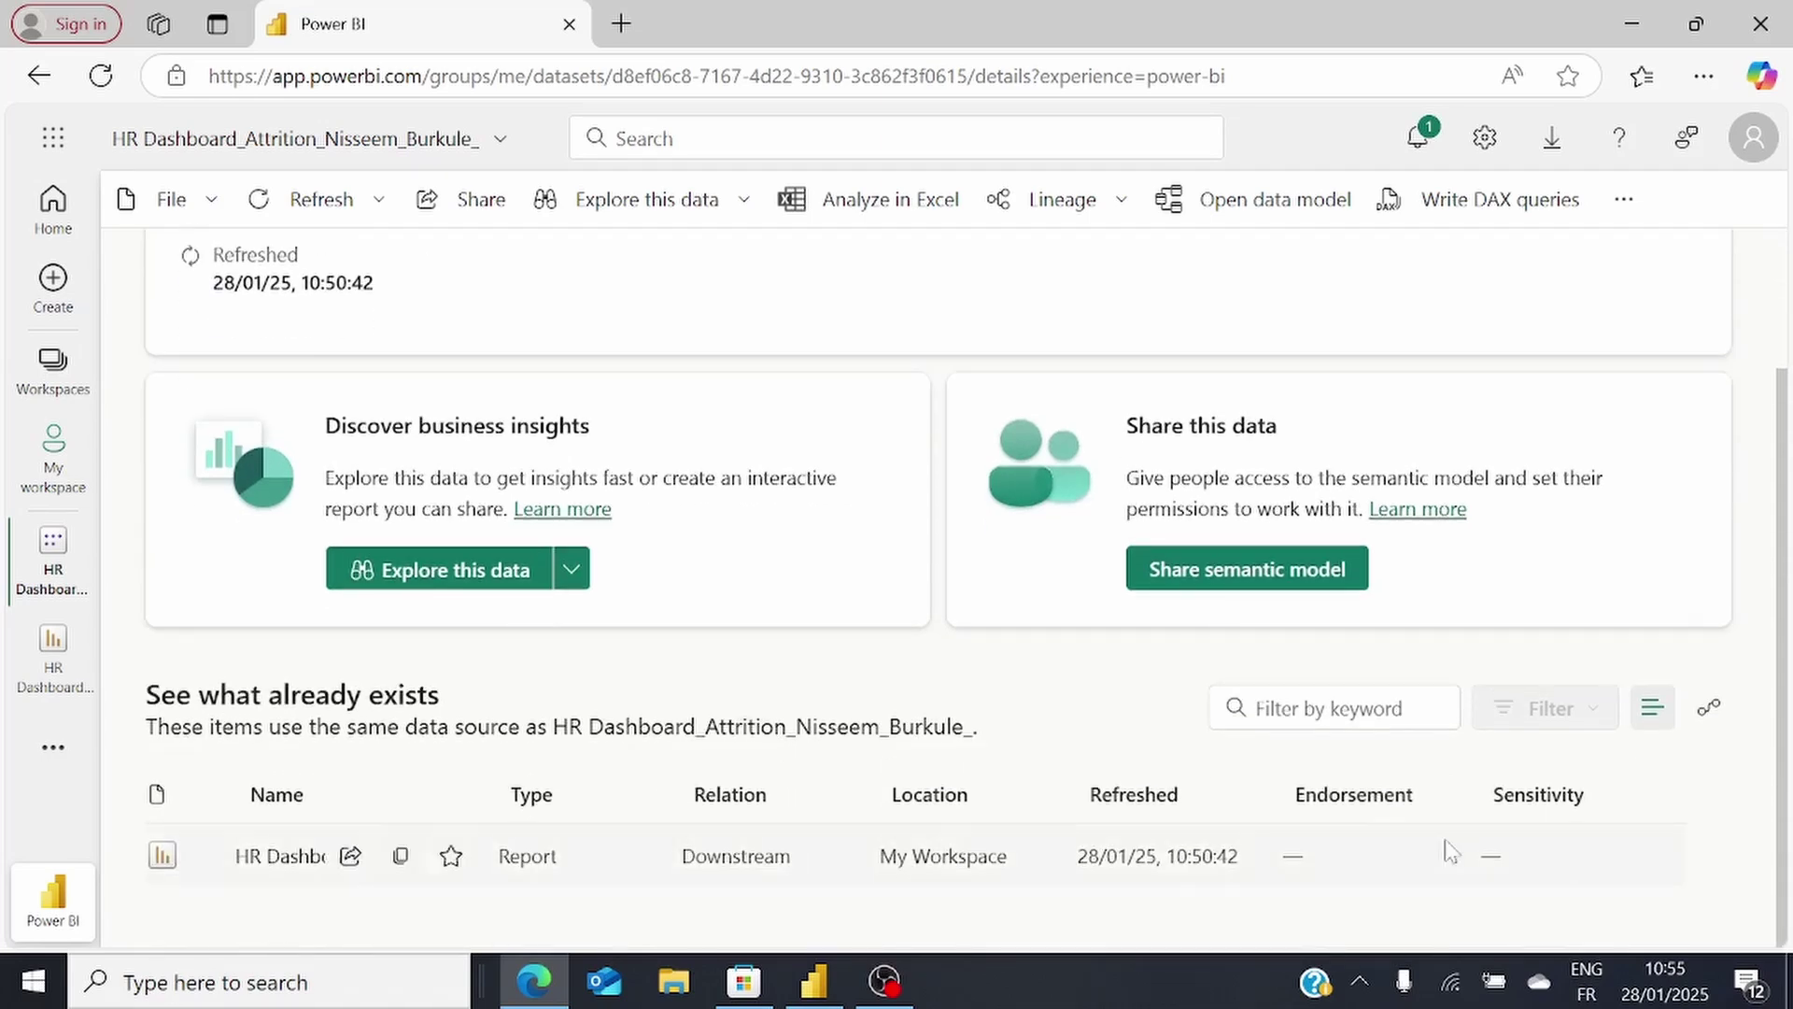
pyautogui.scroll(2, 825, 621)
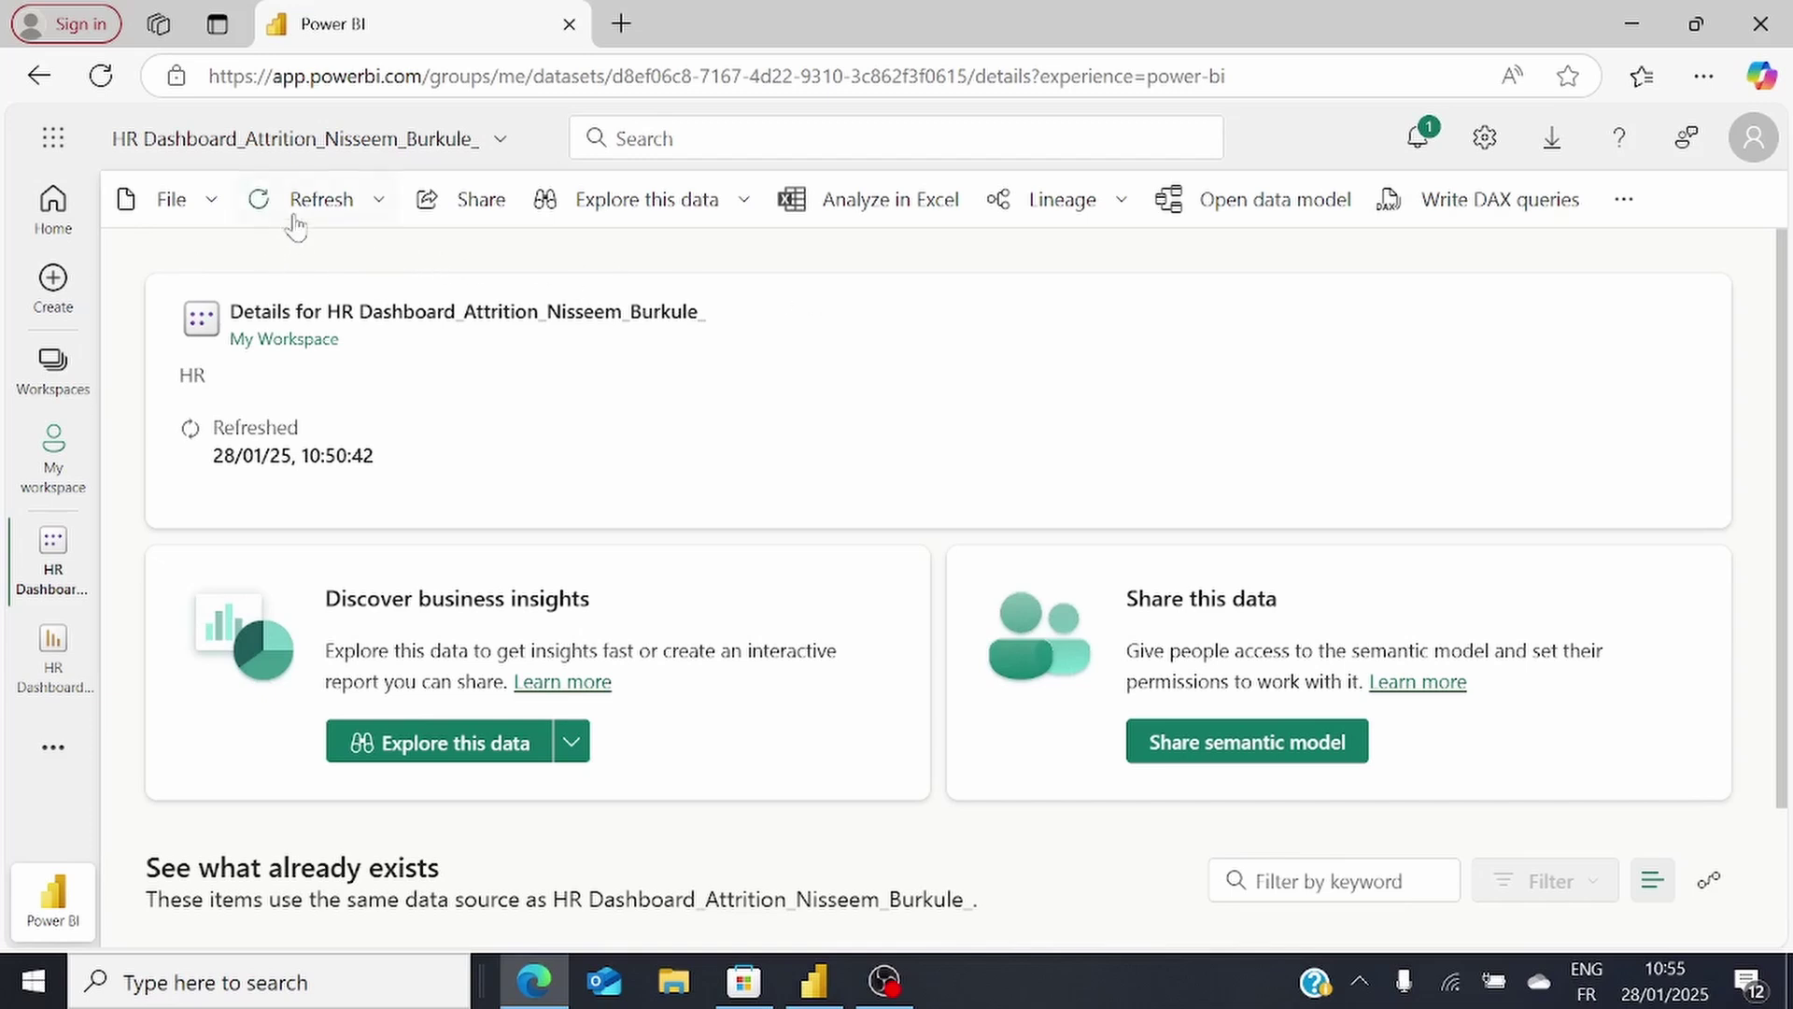
pyautogui.click(378, 205)
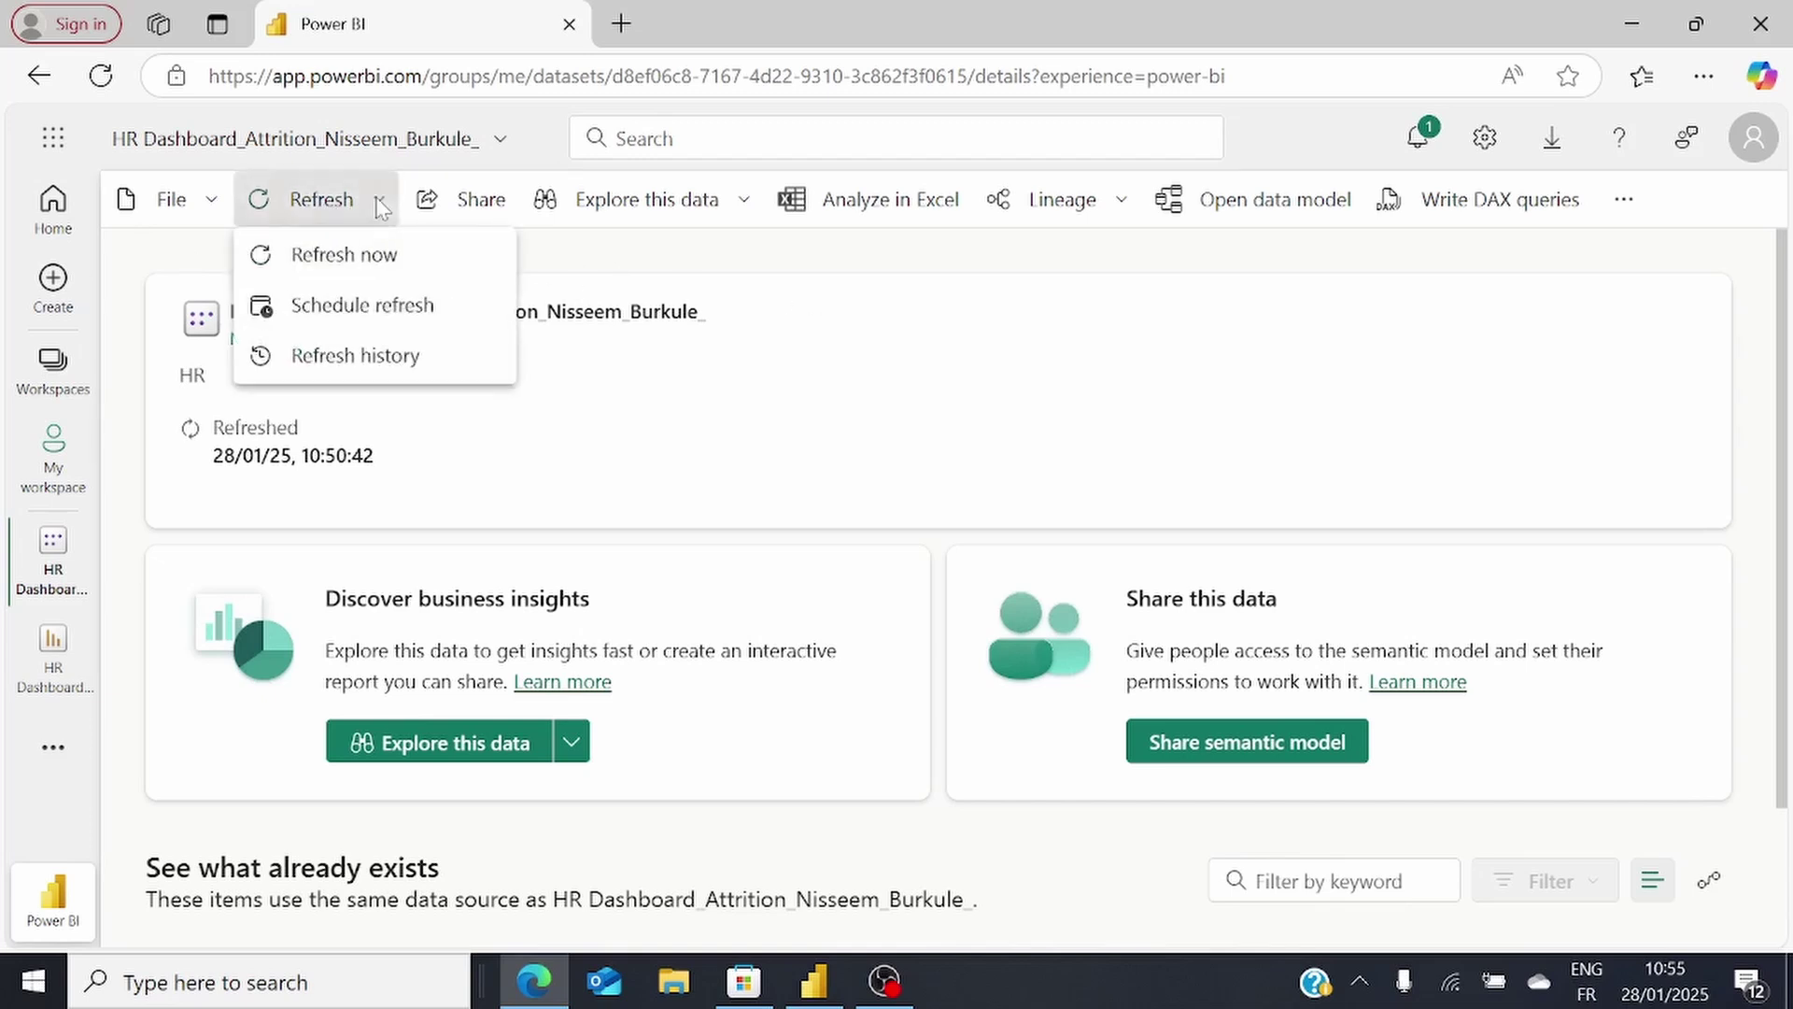
pyautogui.click(394, 323)
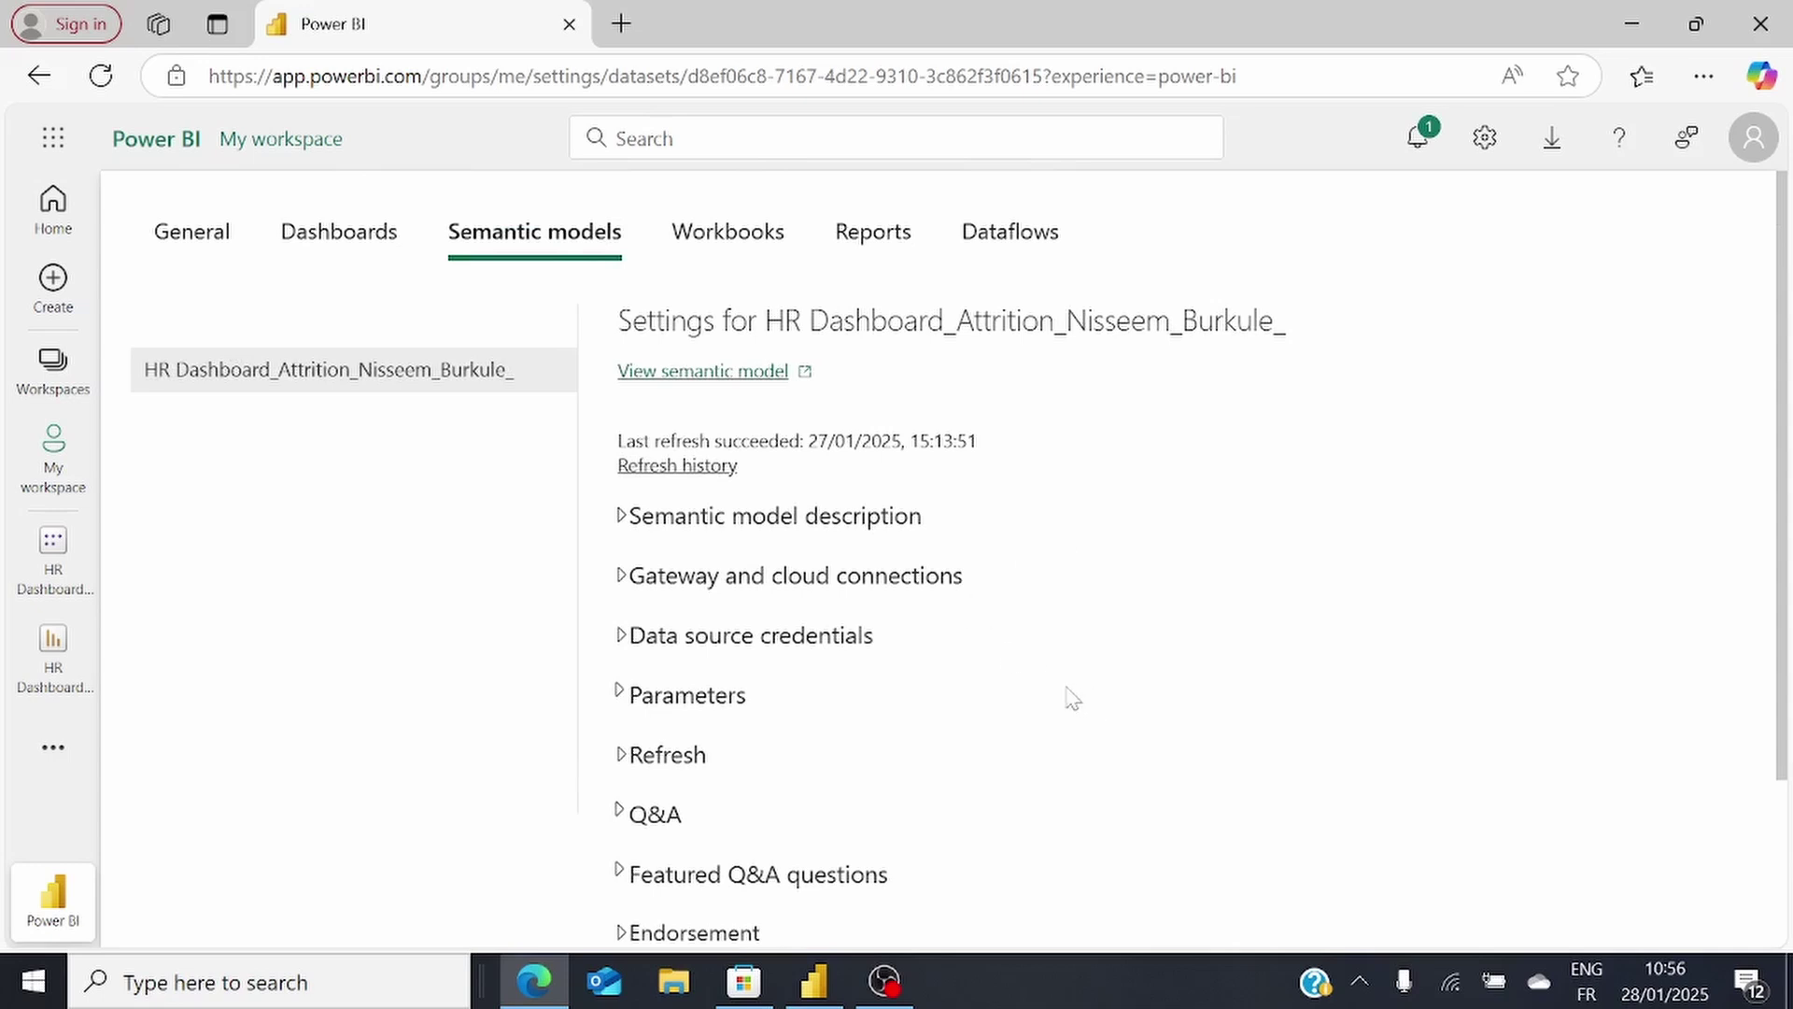
# - Expand Data source credentials to show the WA_Fn-UseC_-HR-Employee-Attrition.csv source
pyautogui.scroll(-2, 1039, 670)
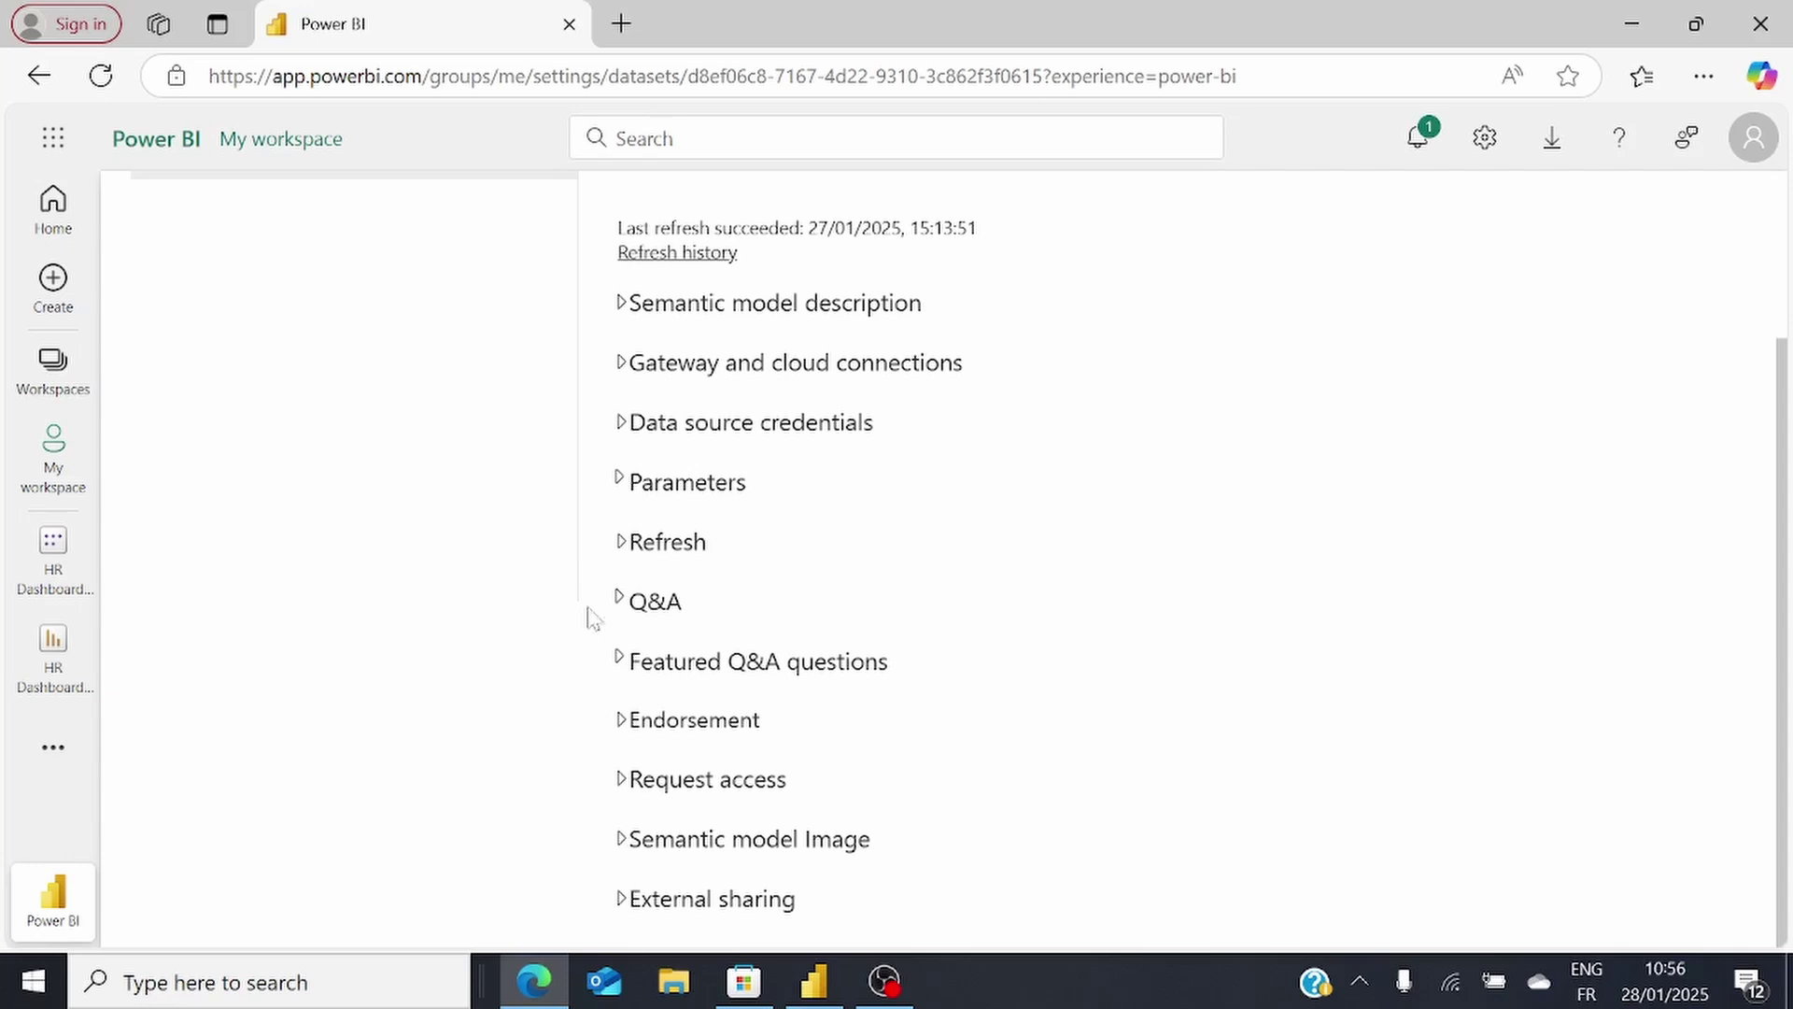
pyautogui.click(867, 425)
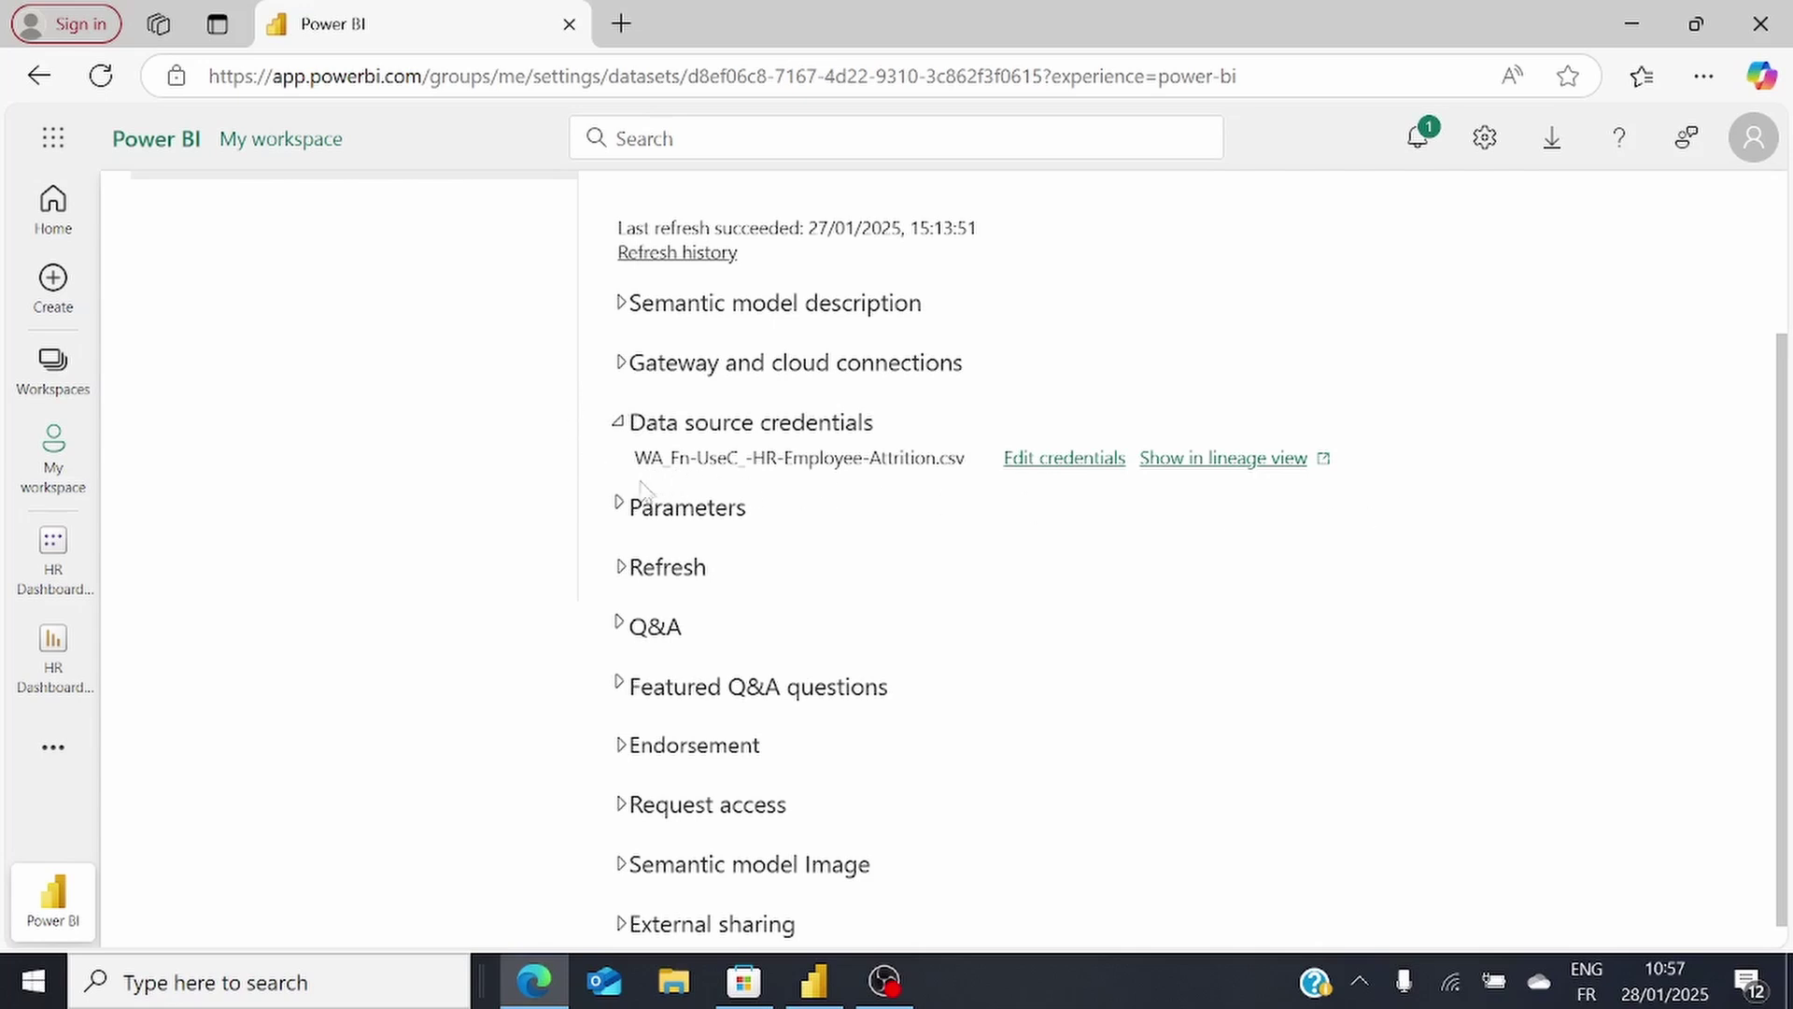
# - Expand the Refresh section and keep the time zone at (UTC) Coordinated Universal Time
pyautogui.click(623, 577)
pyautogui.scroll(-4, 1159, 416)
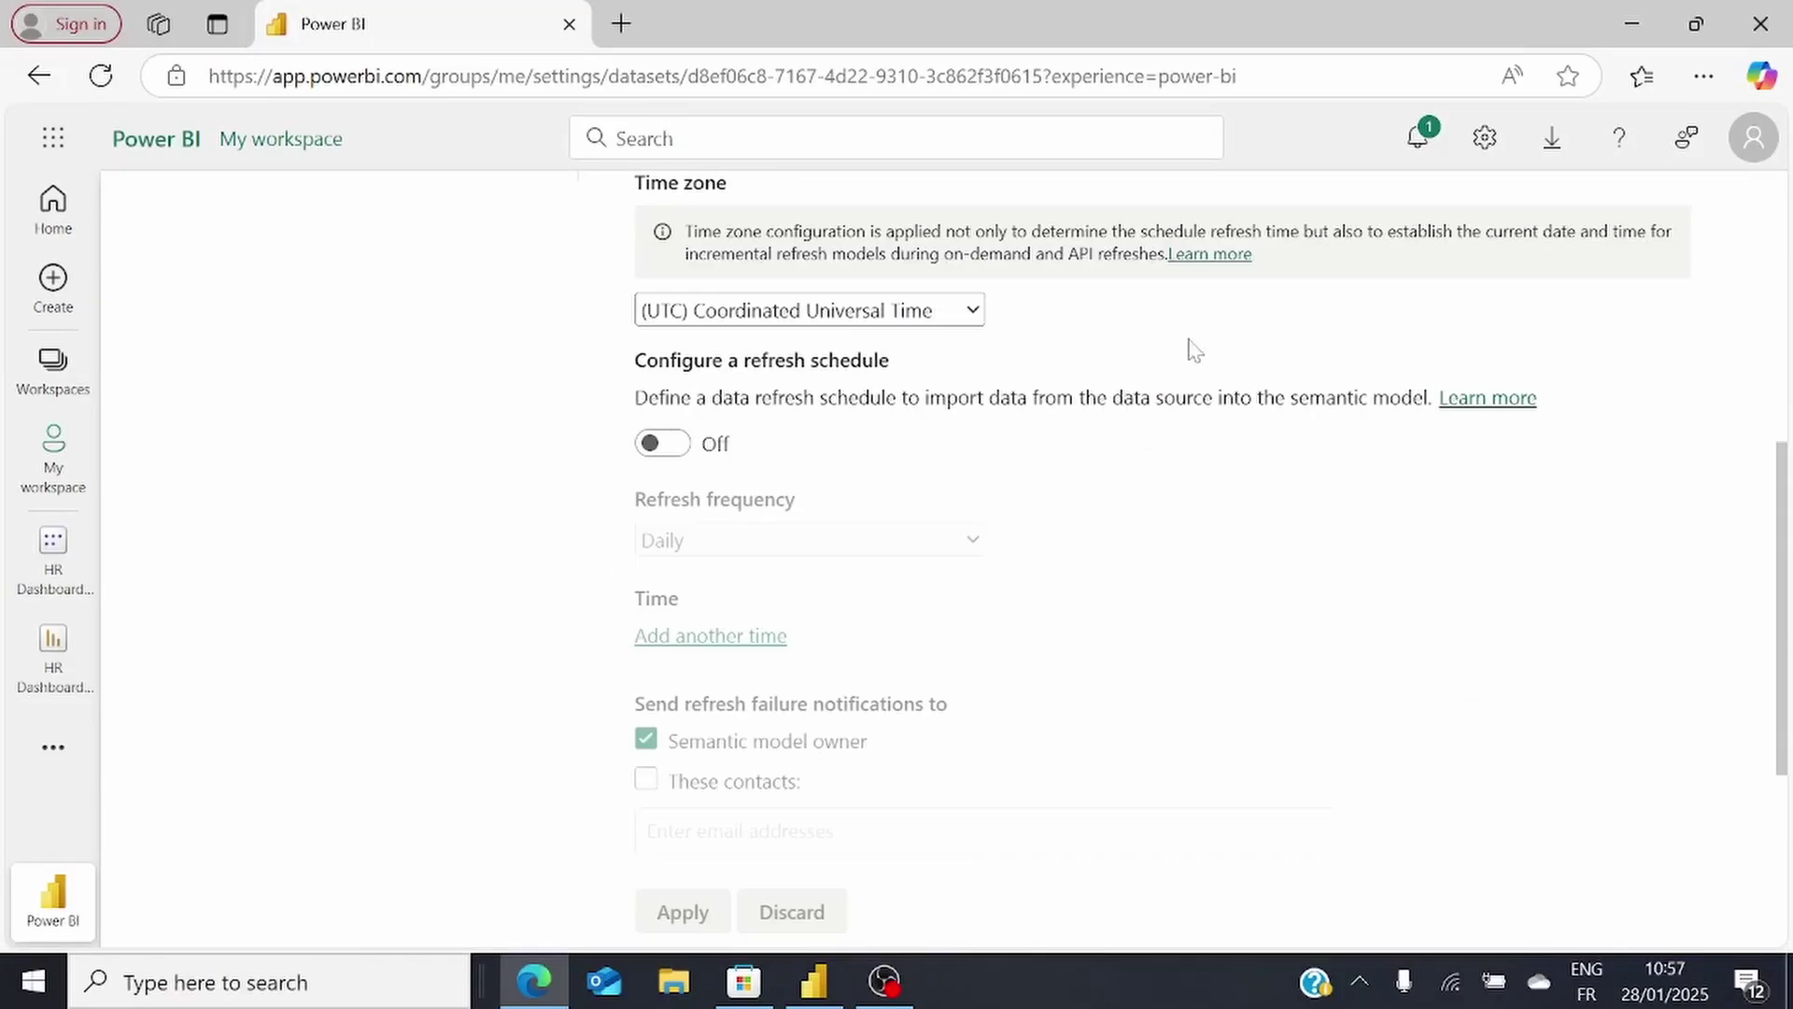
pyautogui.scroll(1, 1195, 350)
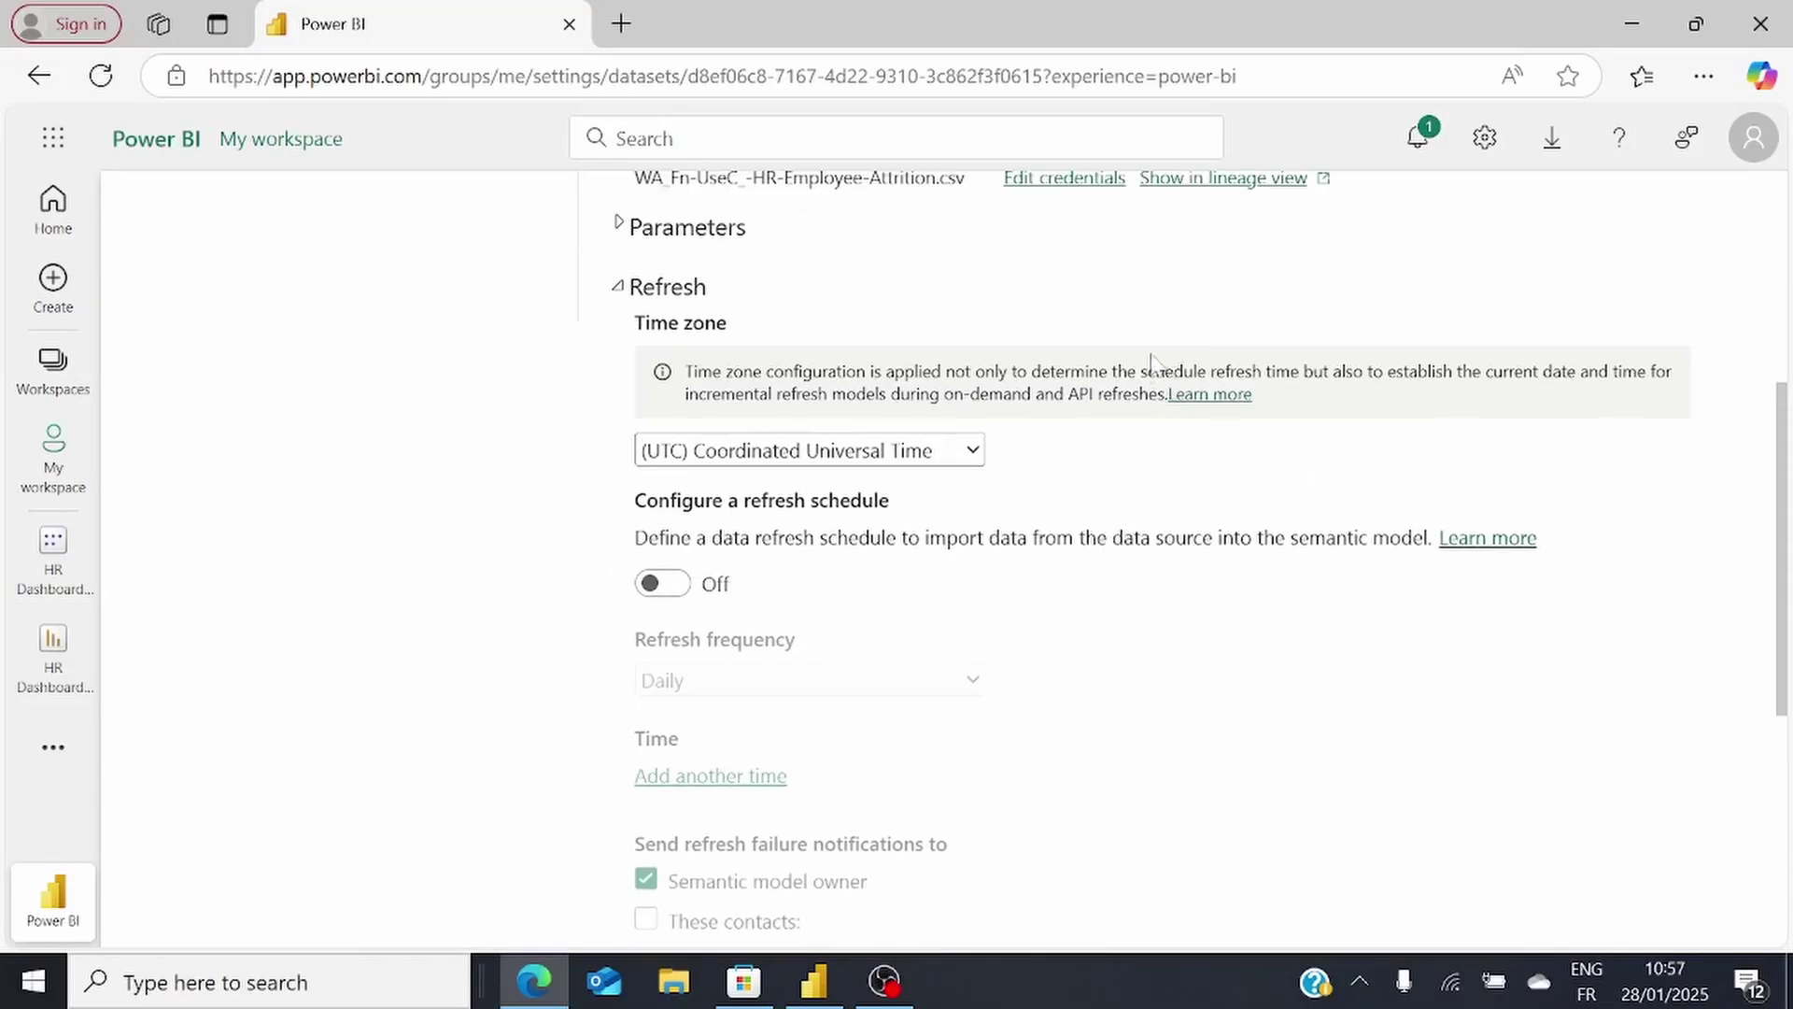
pyautogui.click(973, 452)
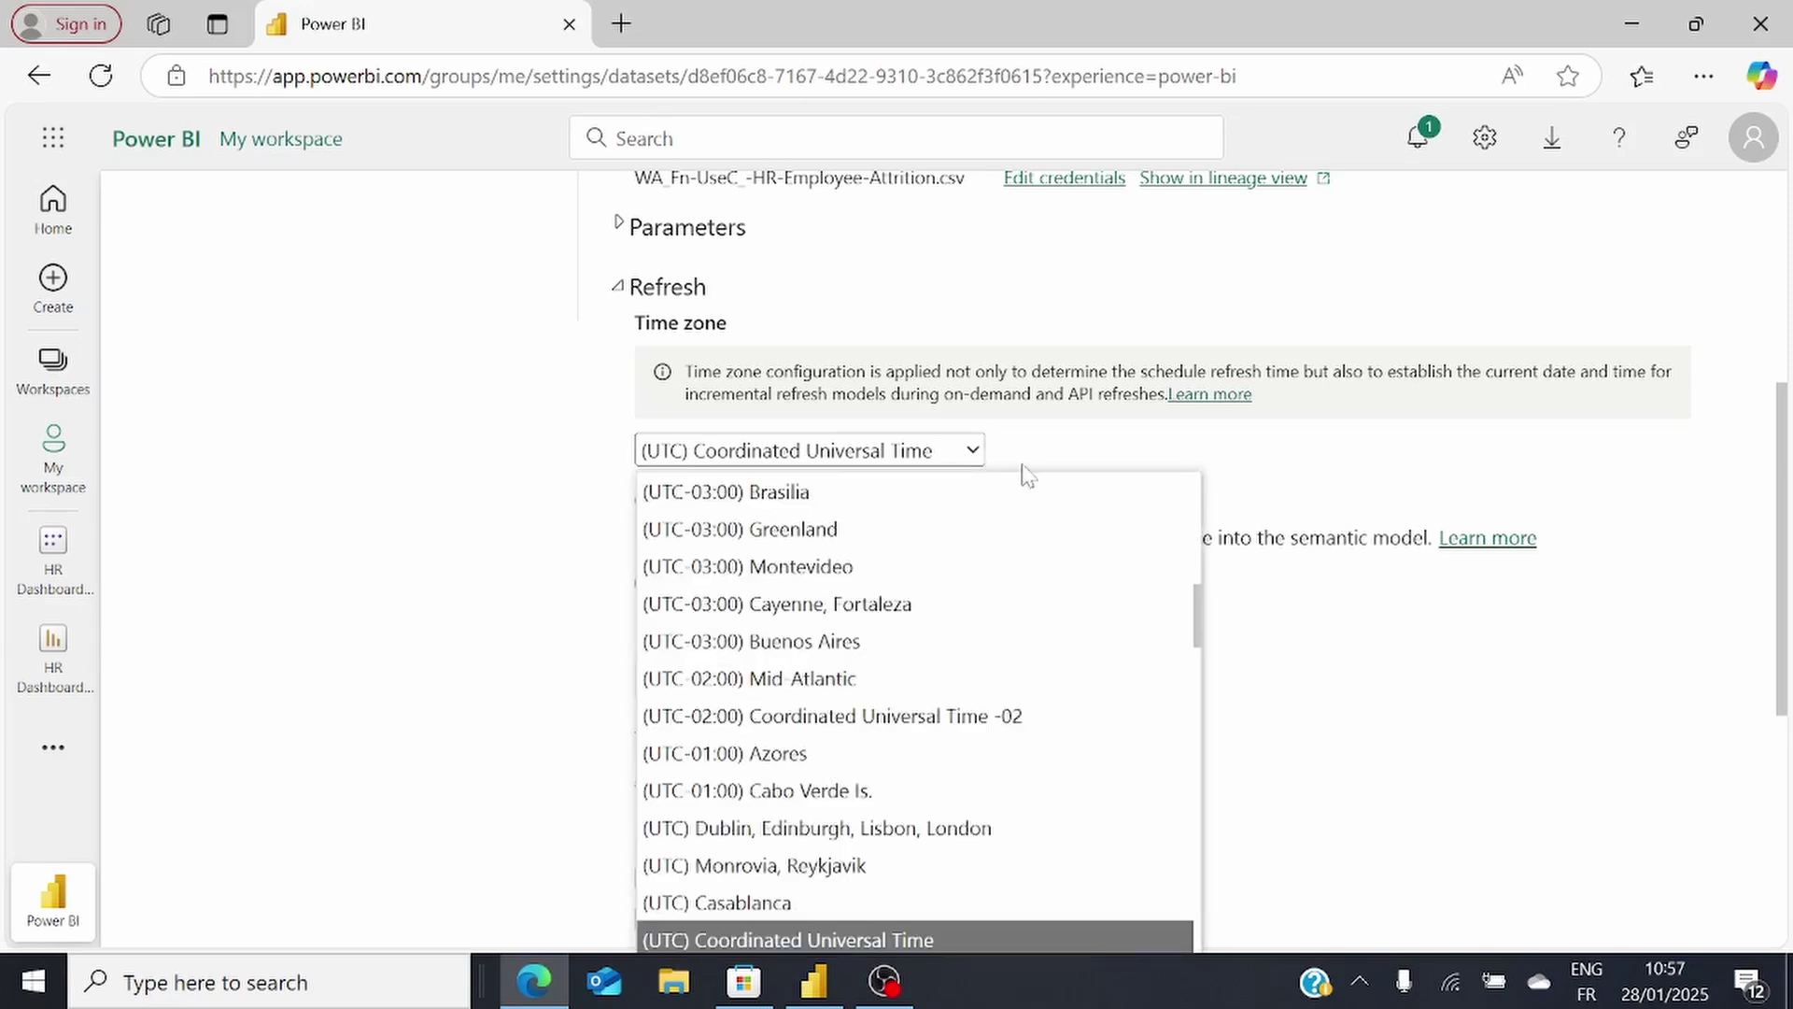
pyautogui.scroll(-10, 872, 681)
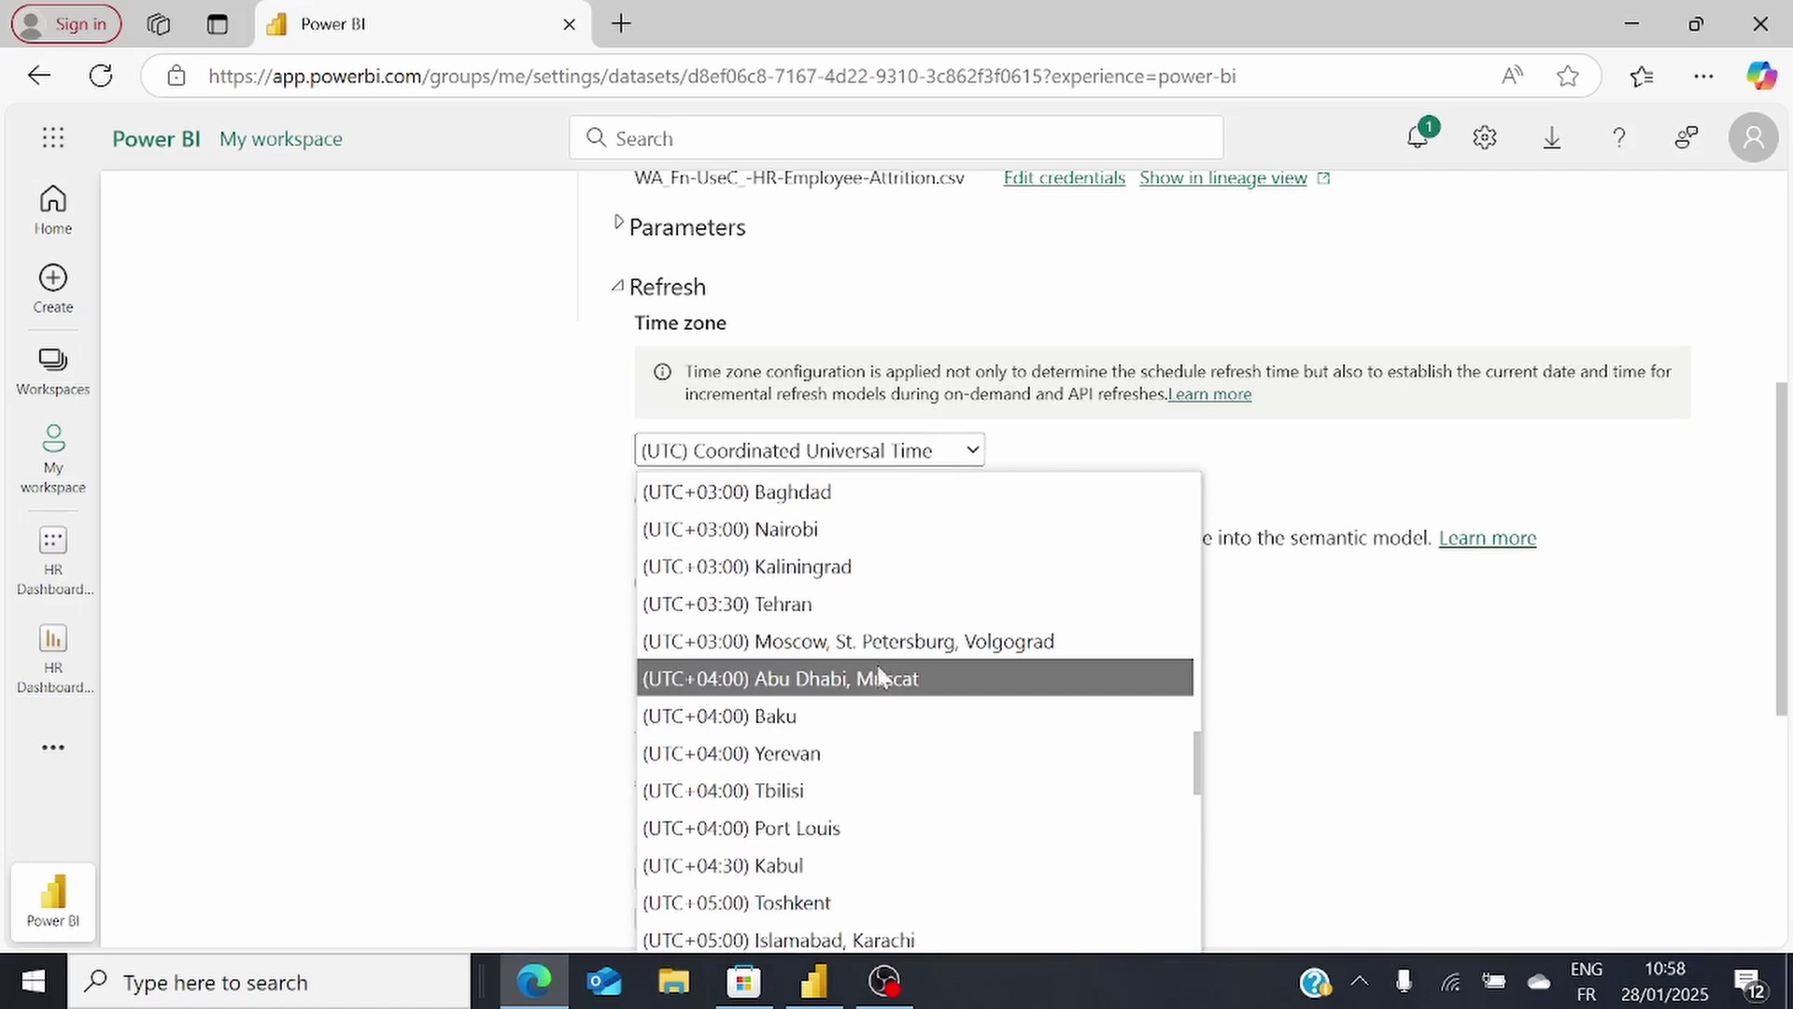
pyautogui.click(1342, 461)
pyautogui.scroll(-1, 1148, 500)
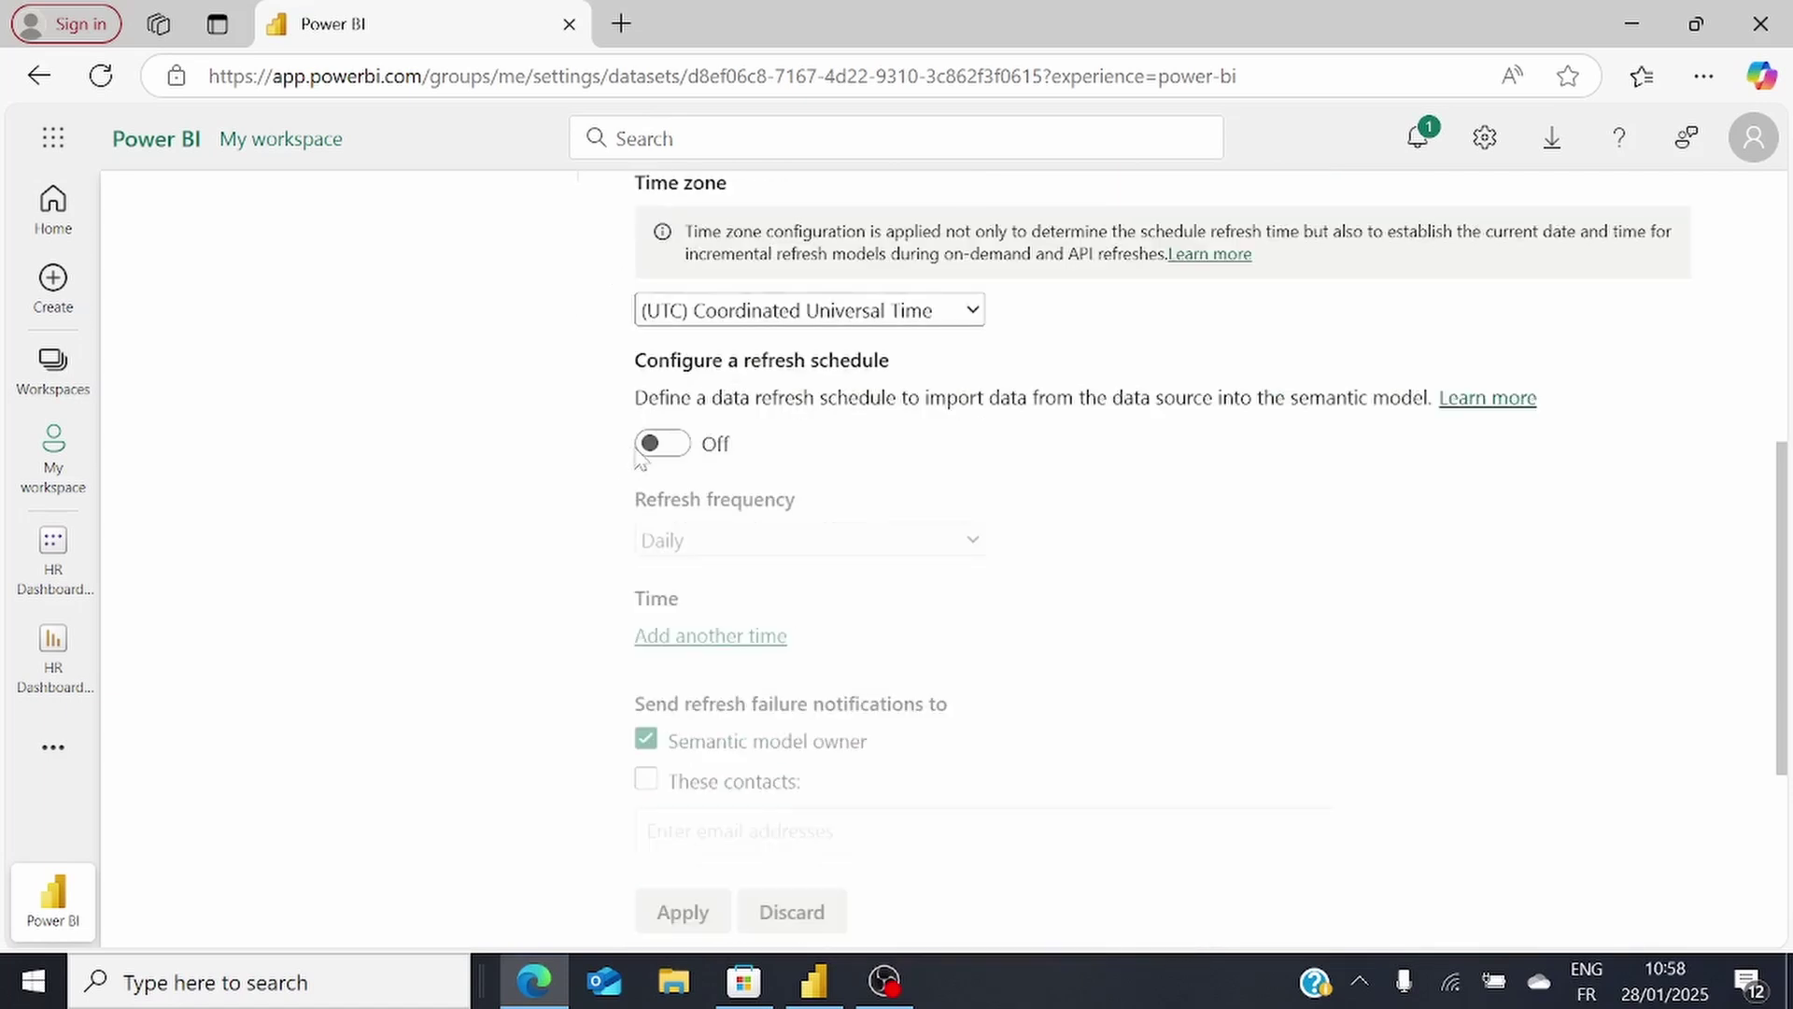
# - Turn scheduled refresh On and set its frequency to Daily instead of Weekly
pyautogui.click(685, 450)
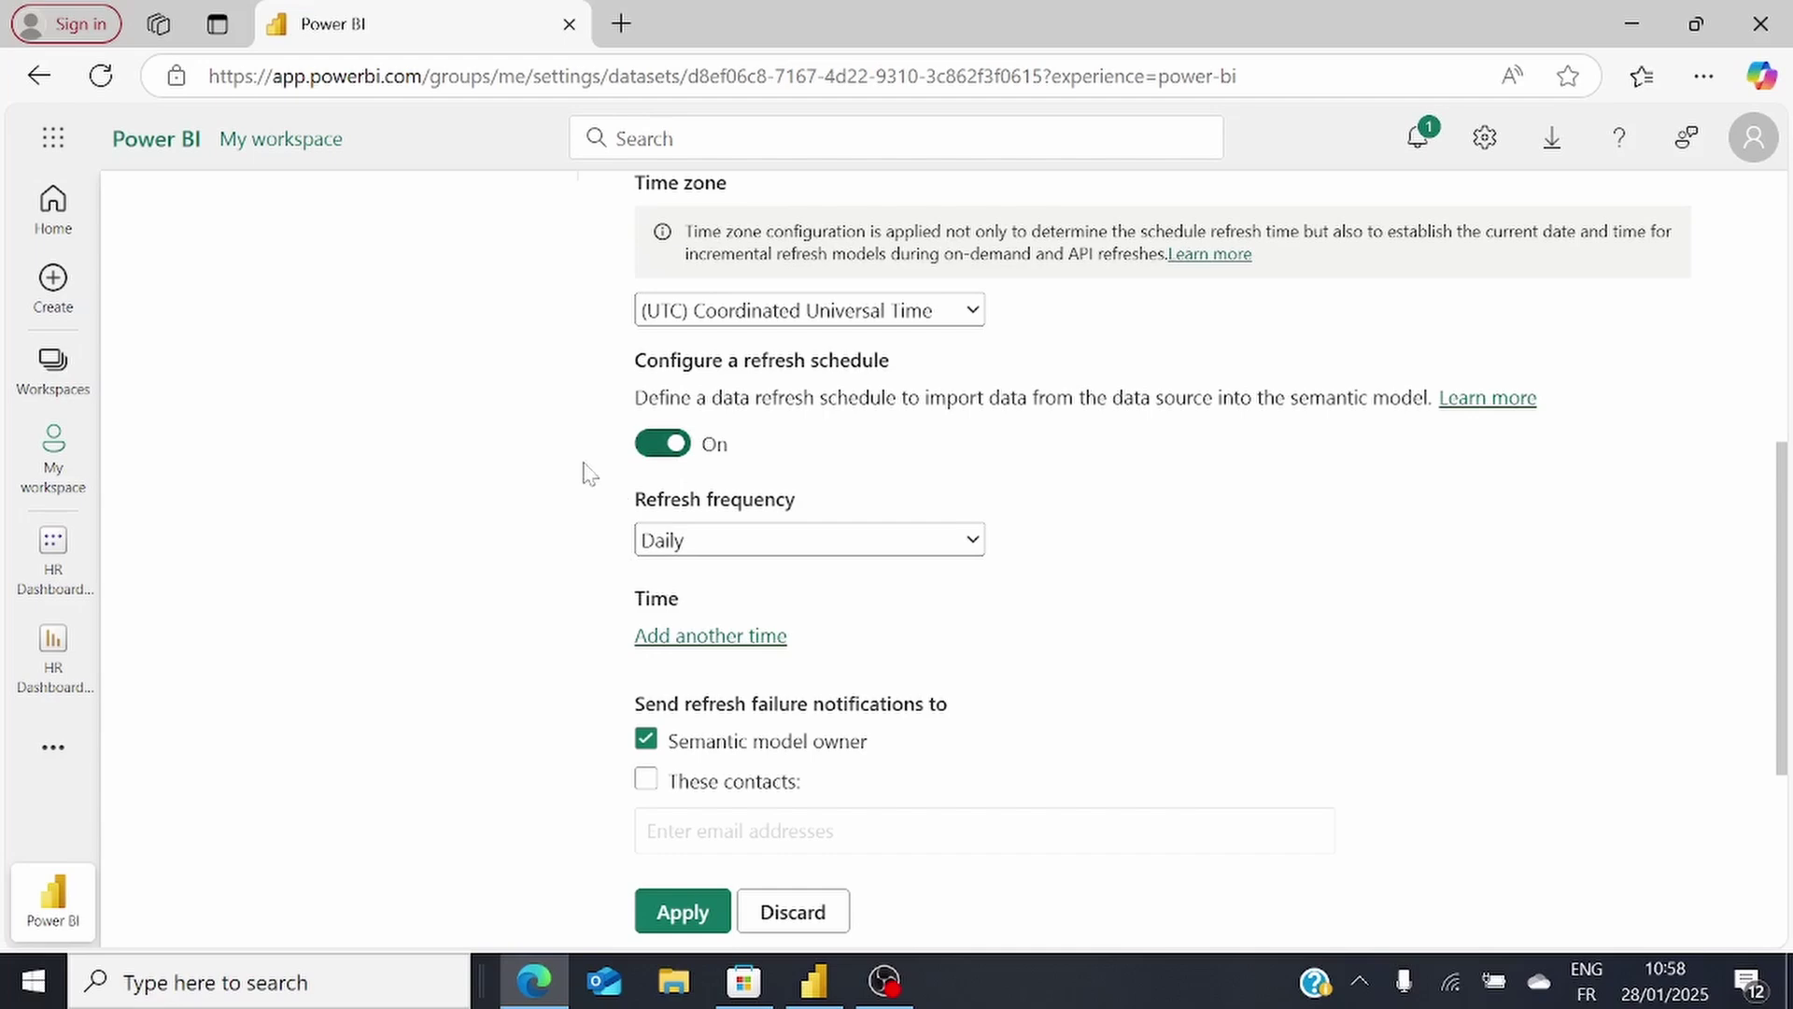
pyautogui.click(971, 543)
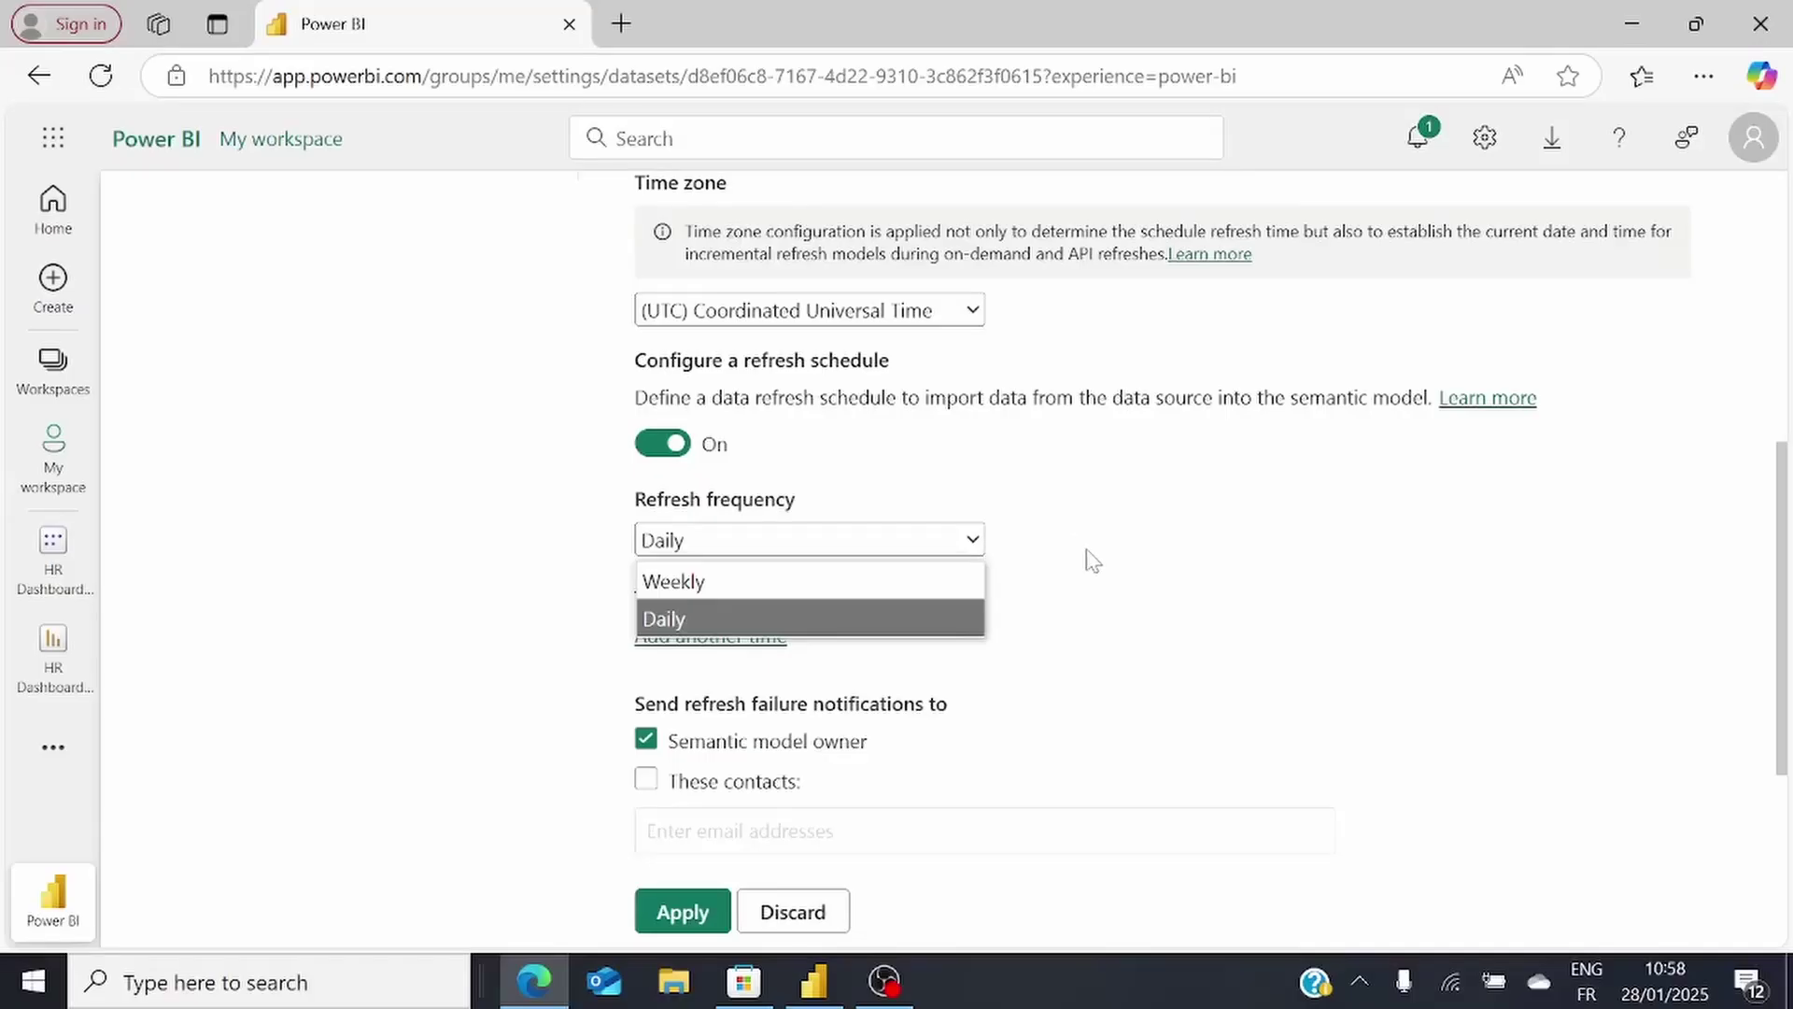
pyautogui.click(764, 582)
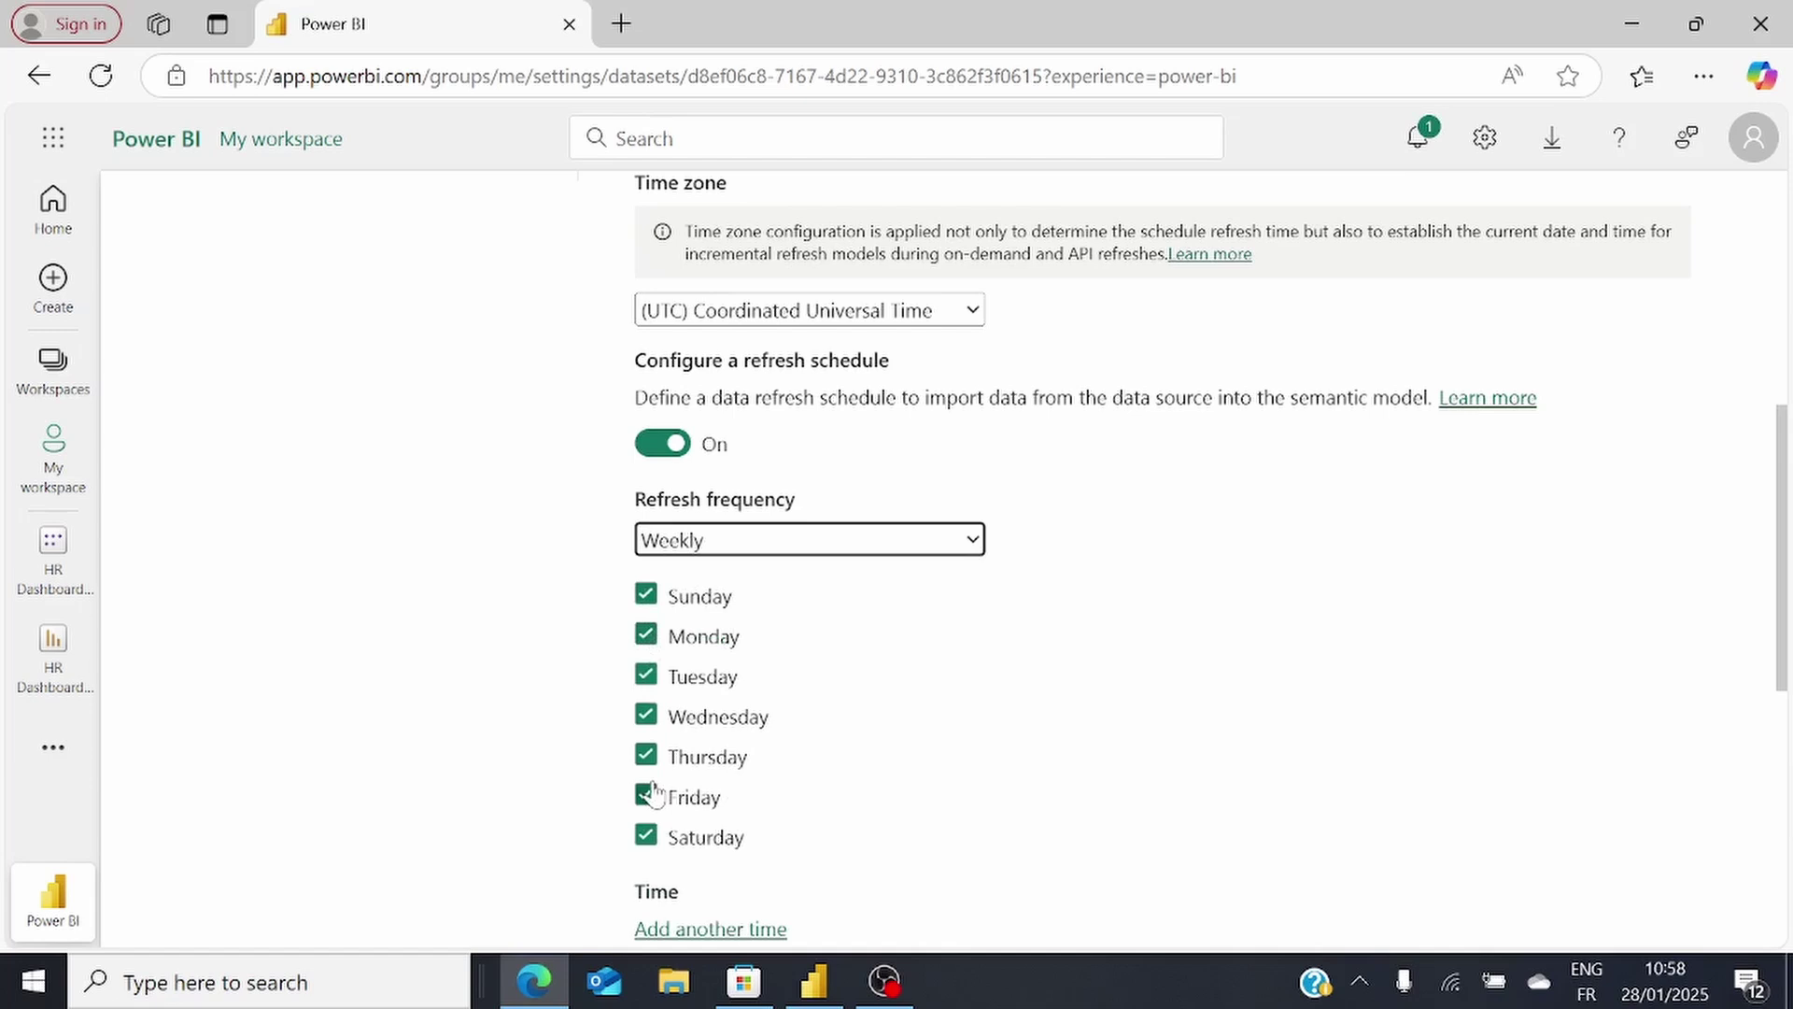
pyautogui.scroll(-1, 694, 465)
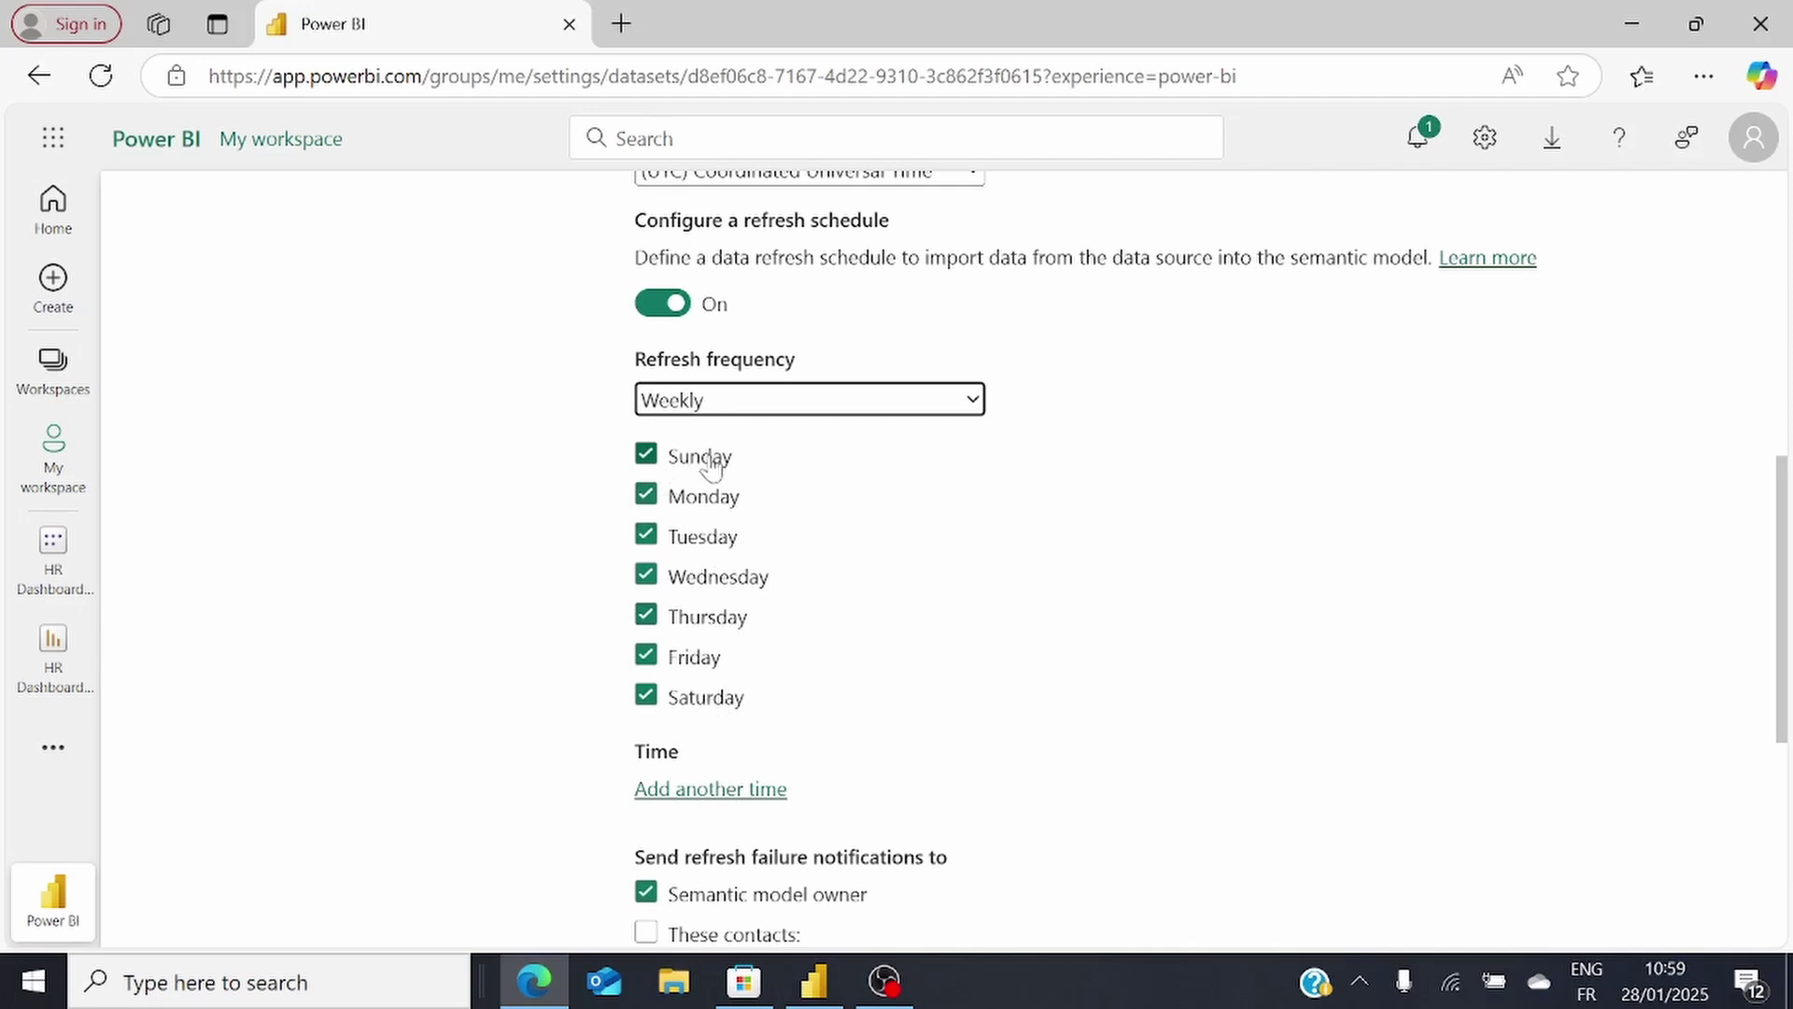
pyautogui.click(645, 698)
pyautogui.click(645, 454)
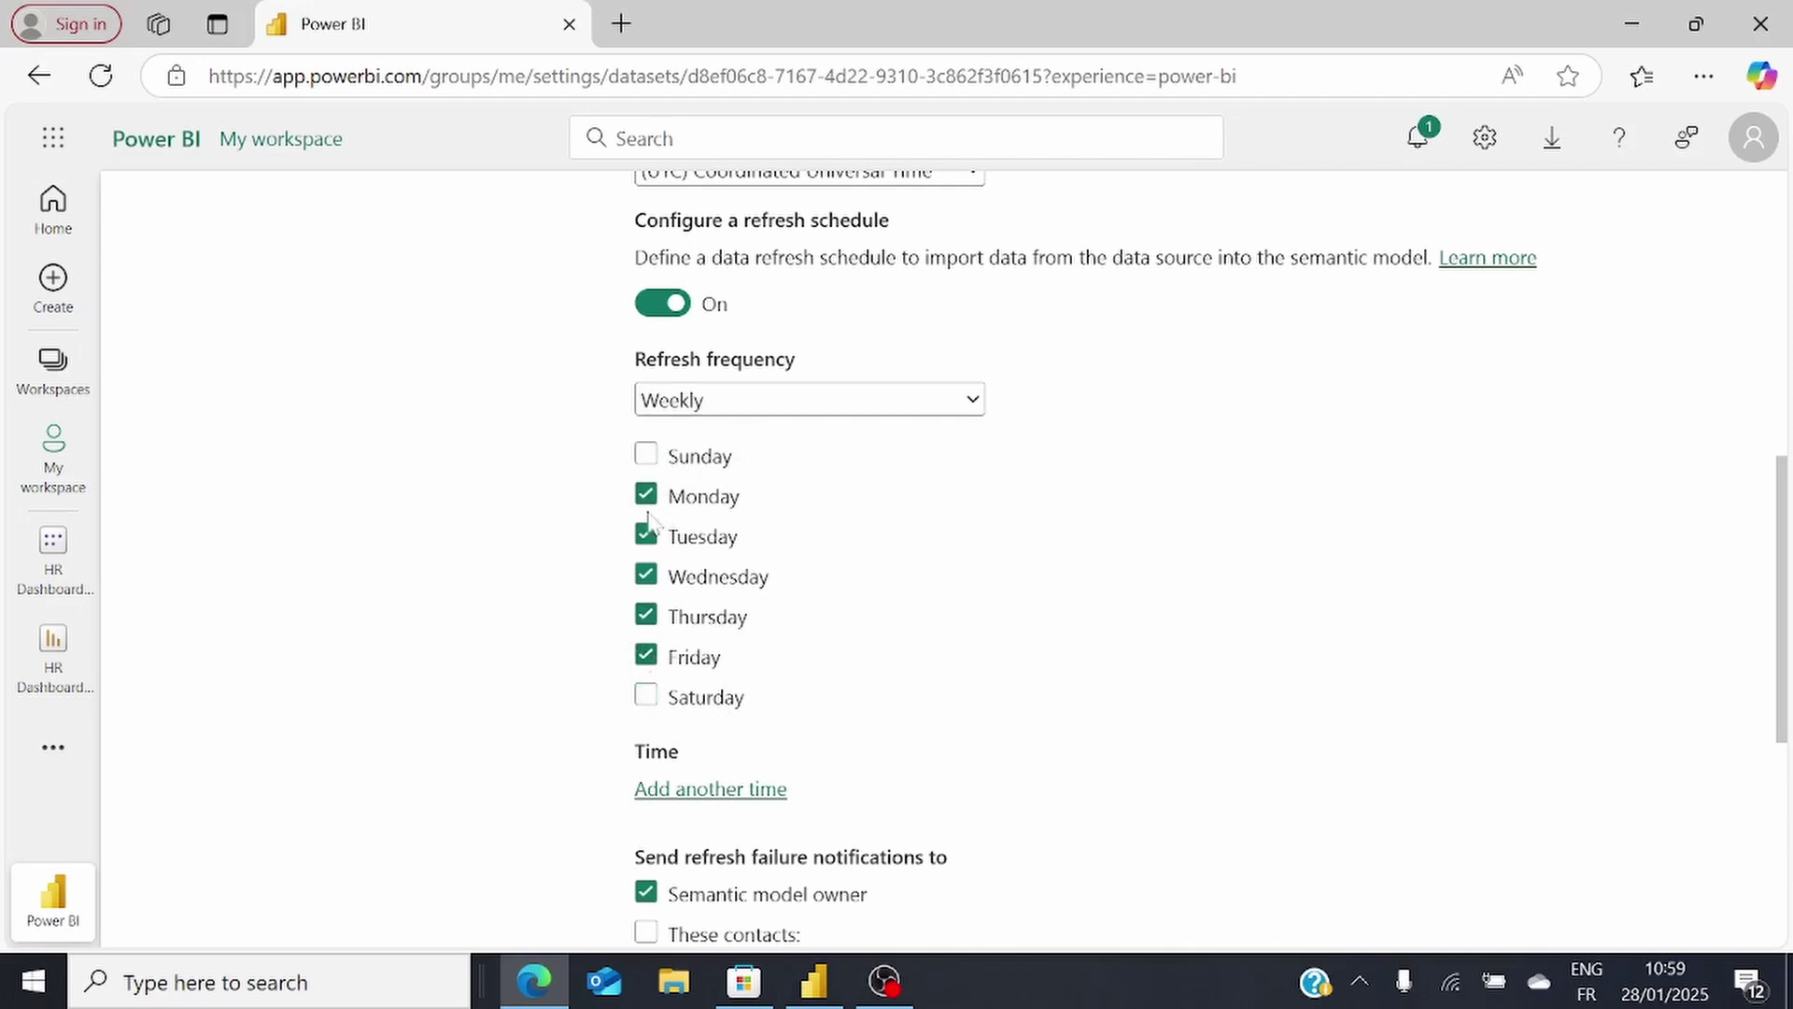
pyautogui.click(971, 404)
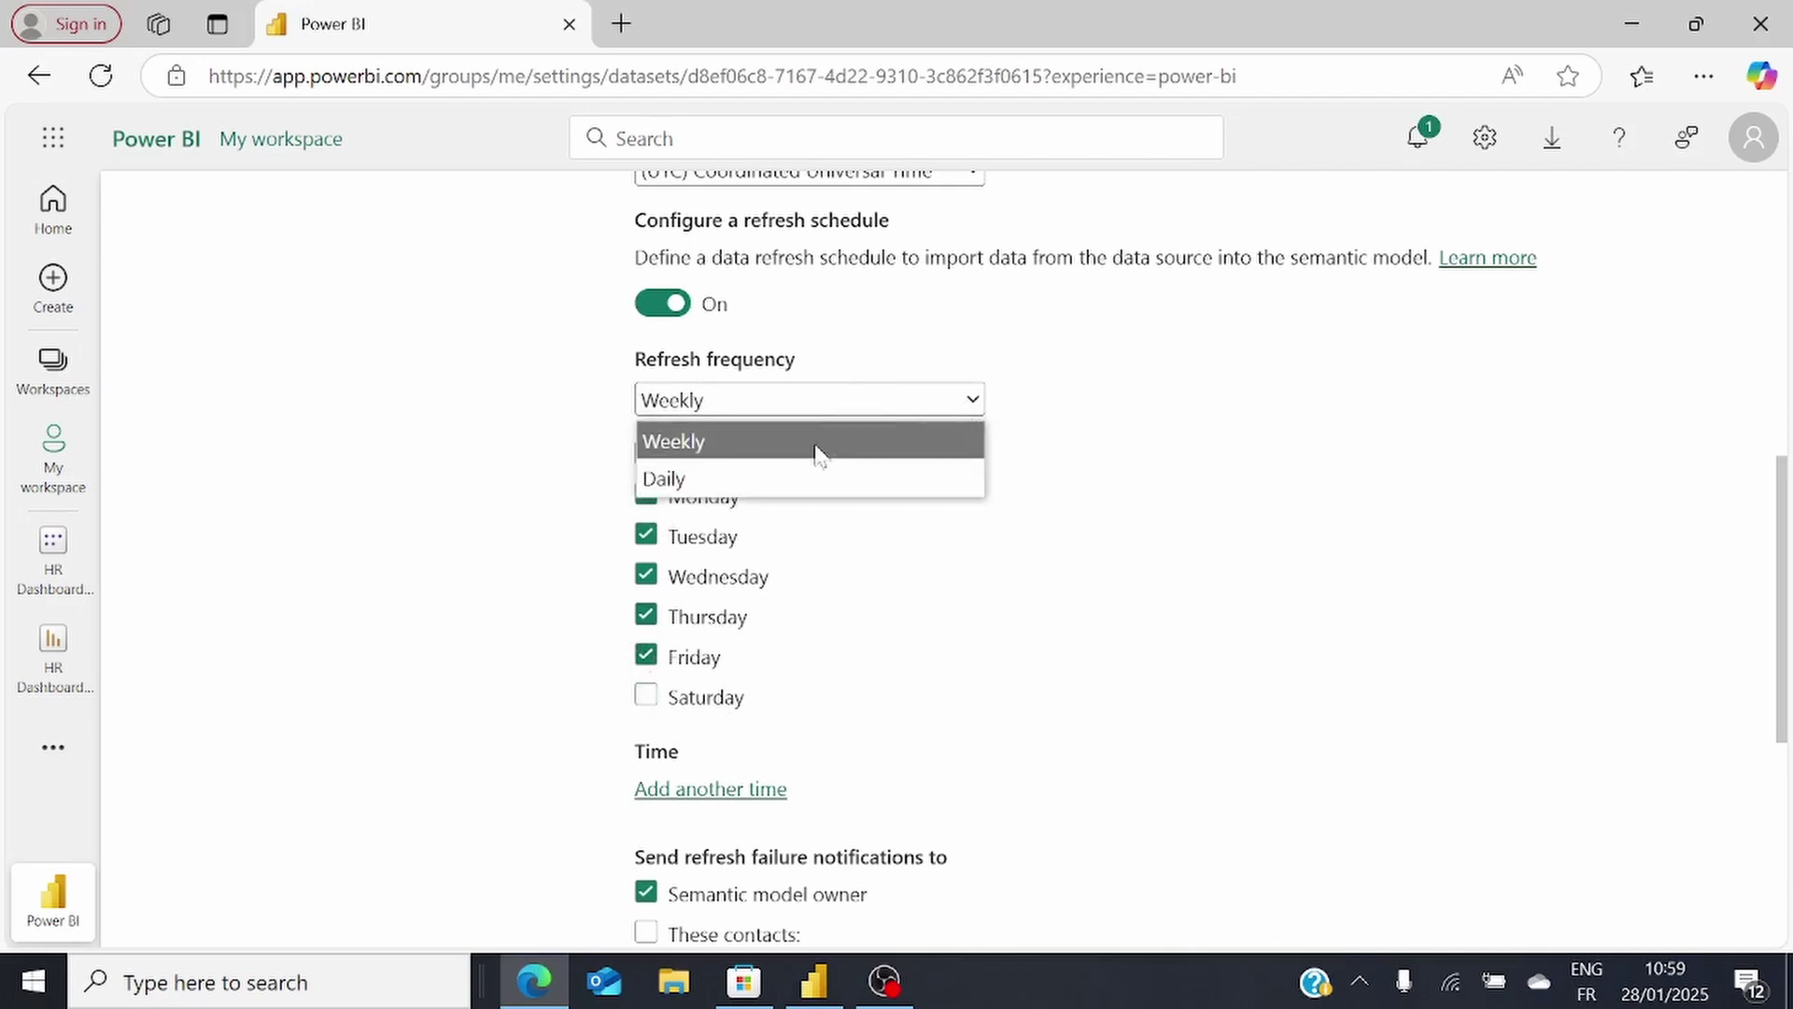
pyautogui.click(764, 481)
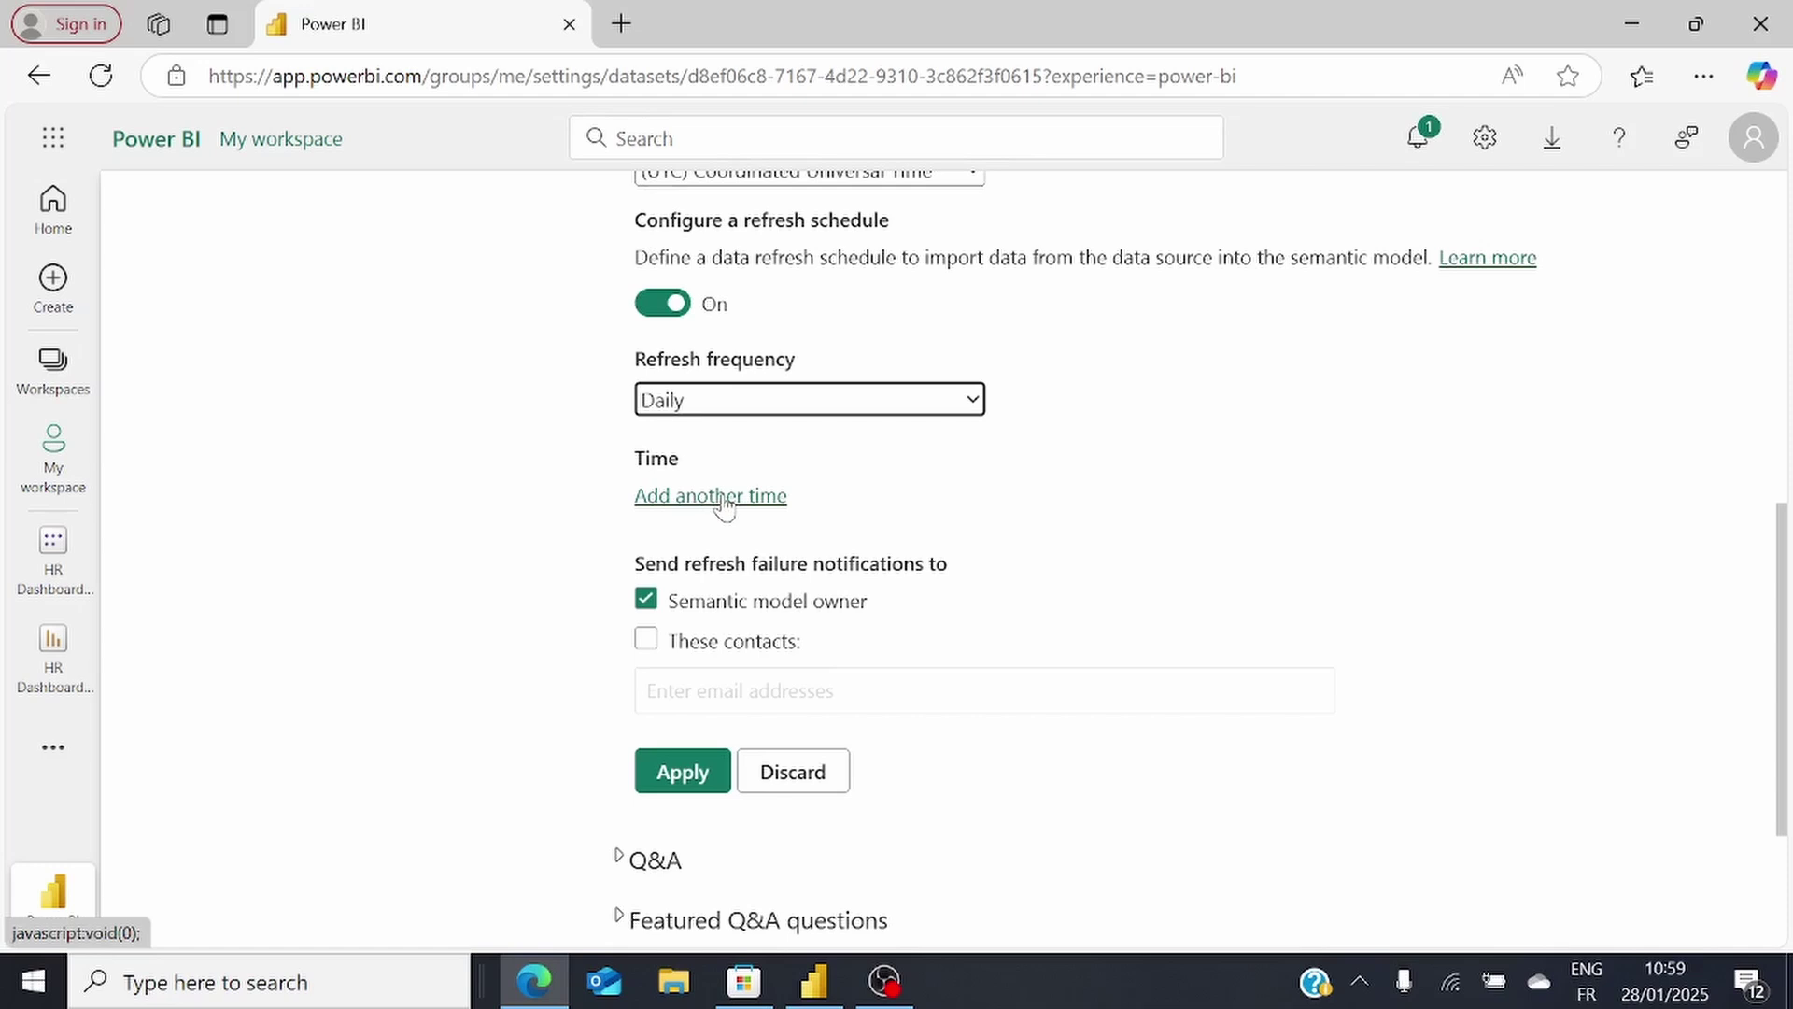
# - Add a first refresh time and set it to 8:00 AM
pyautogui.click(726, 506)
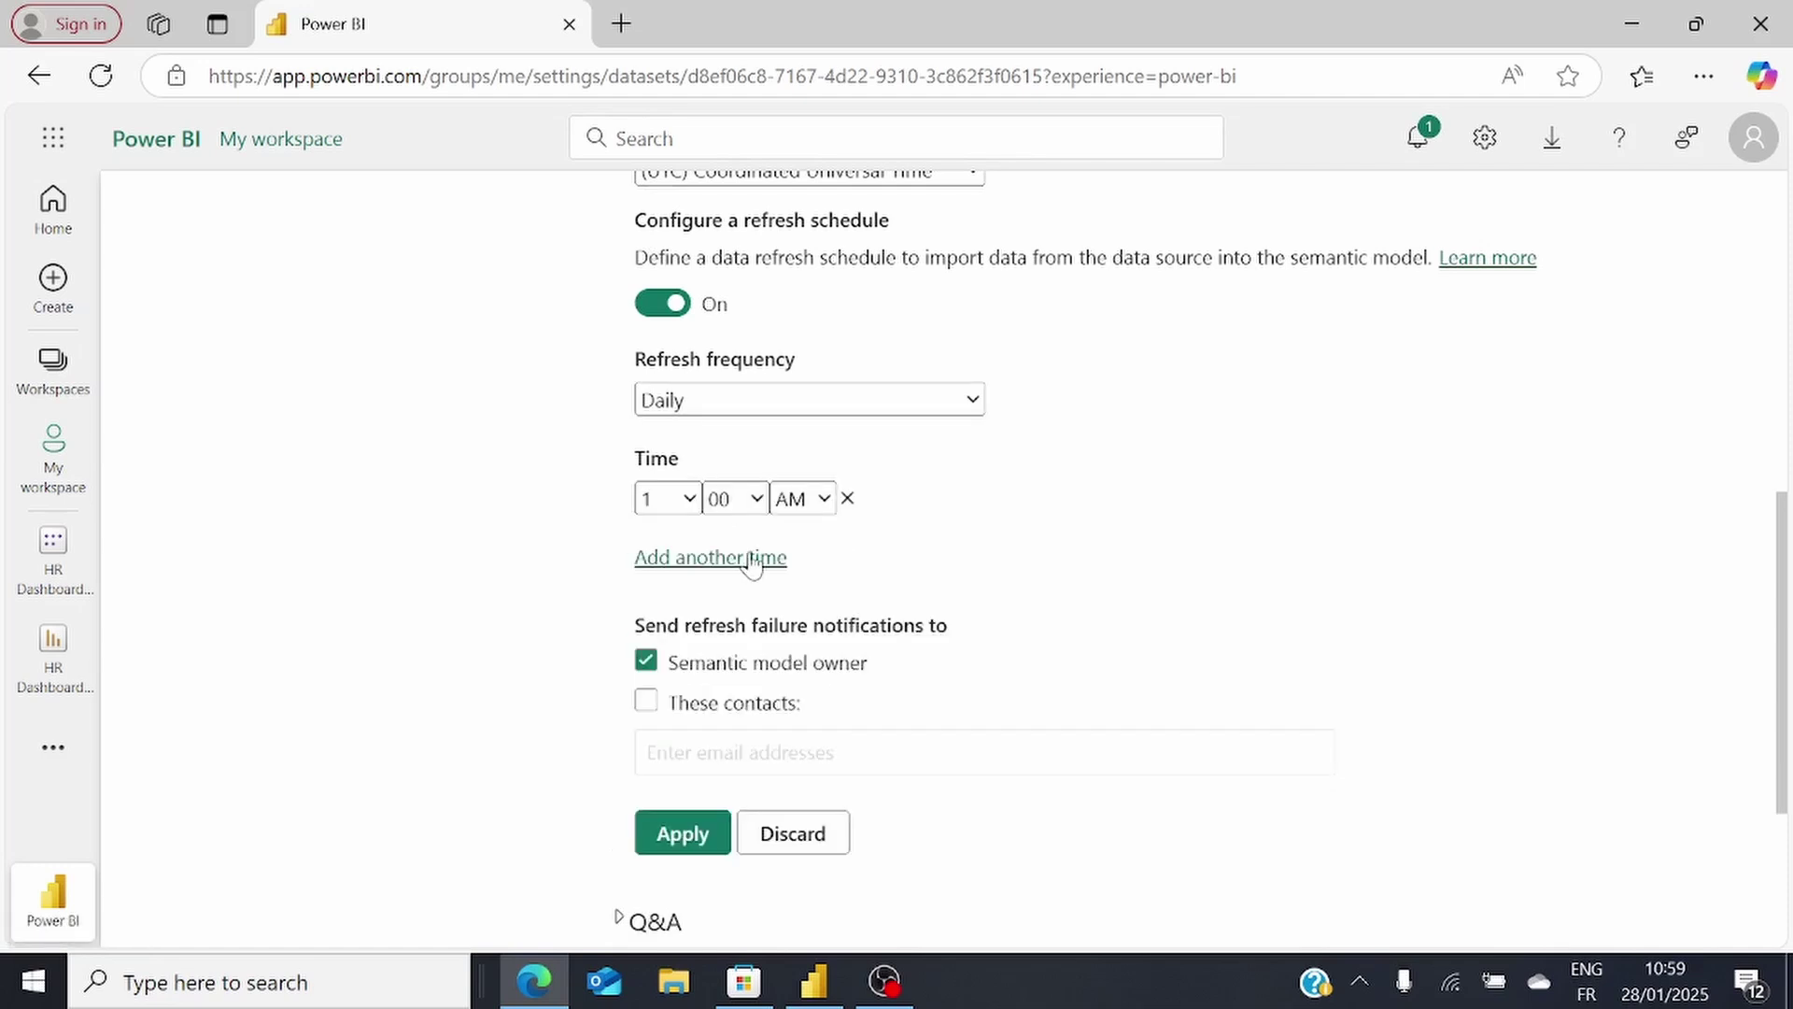
pyautogui.click(691, 500)
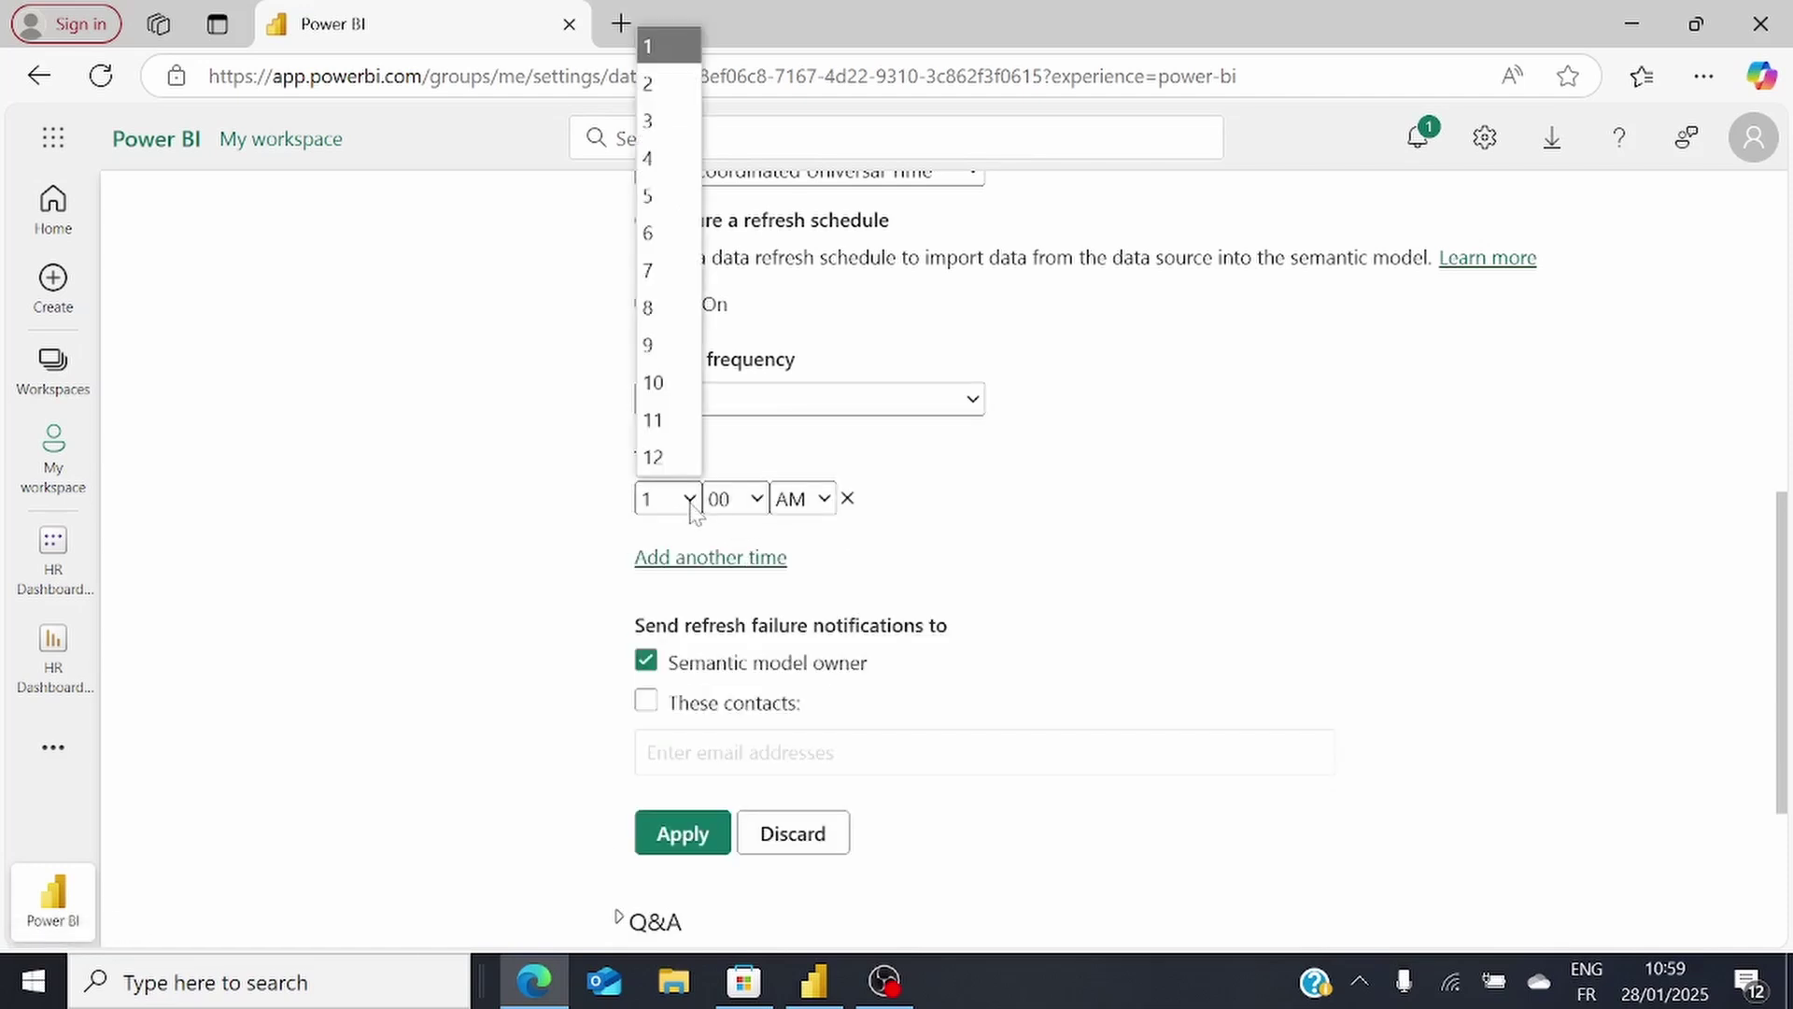
pyautogui.click(668, 311)
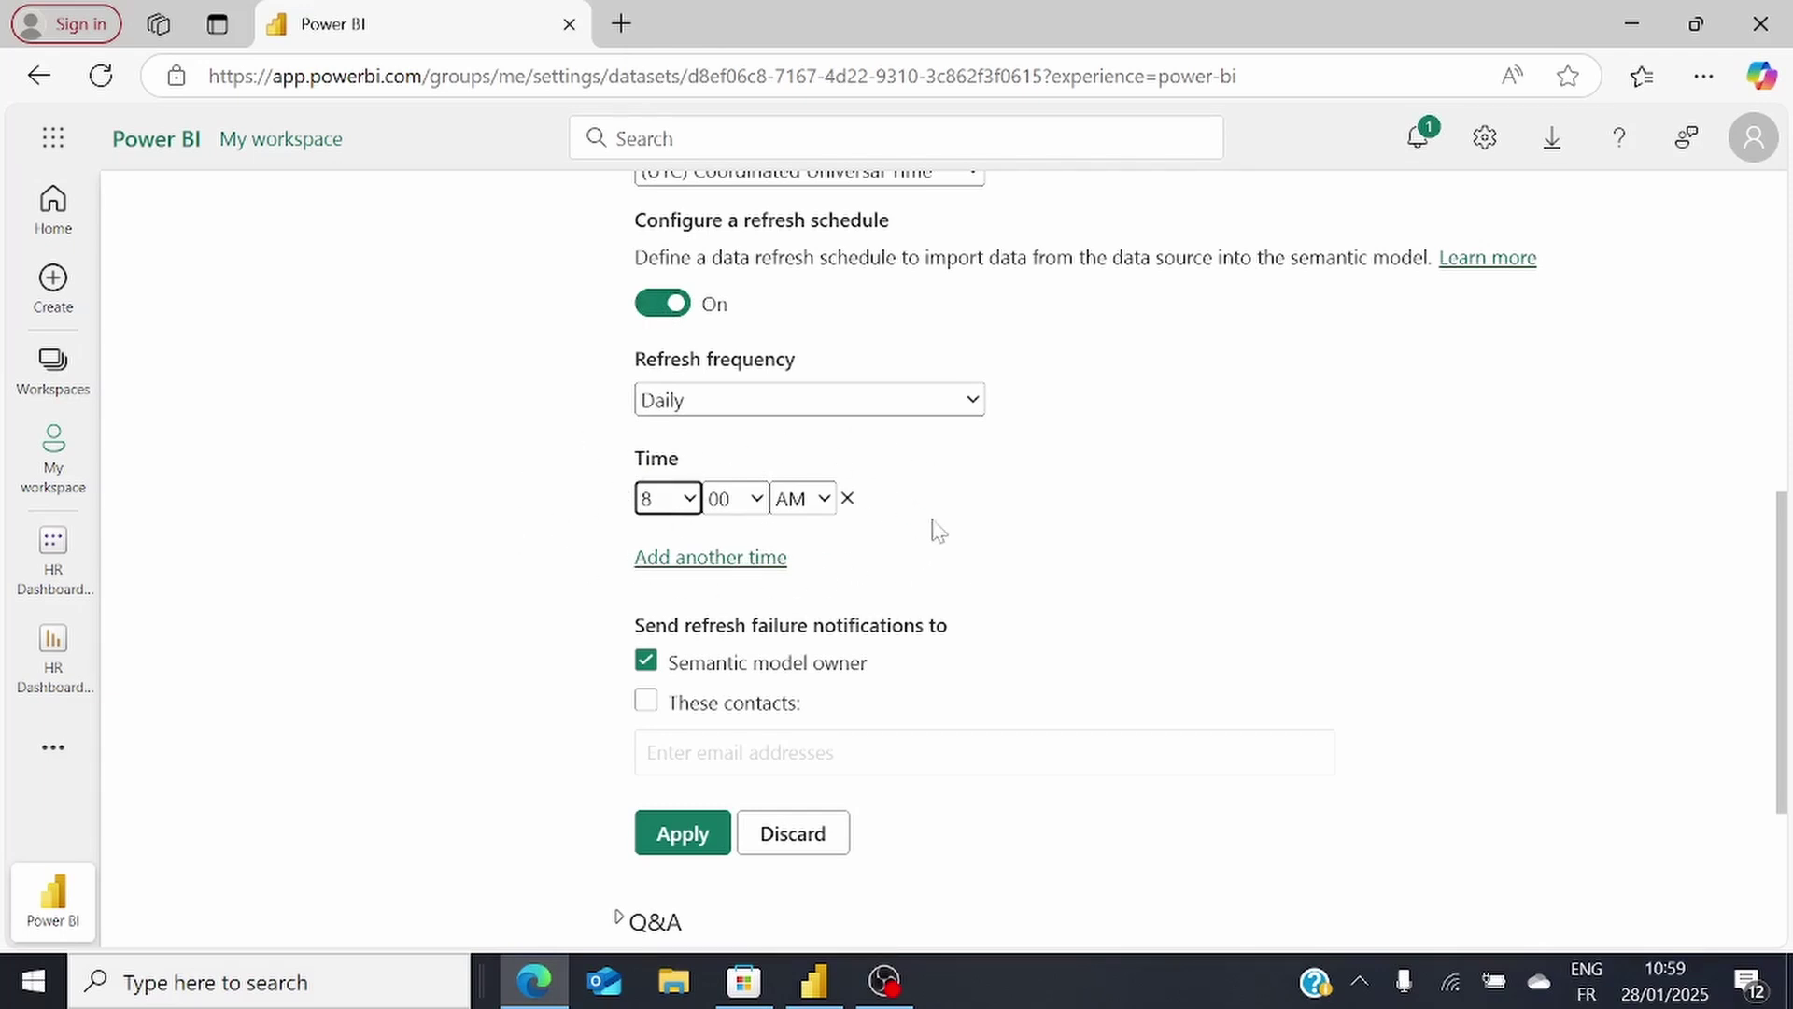
# - Add seven more refresh time slots, up to the allowed maximum
pyautogui.click(687, 558)
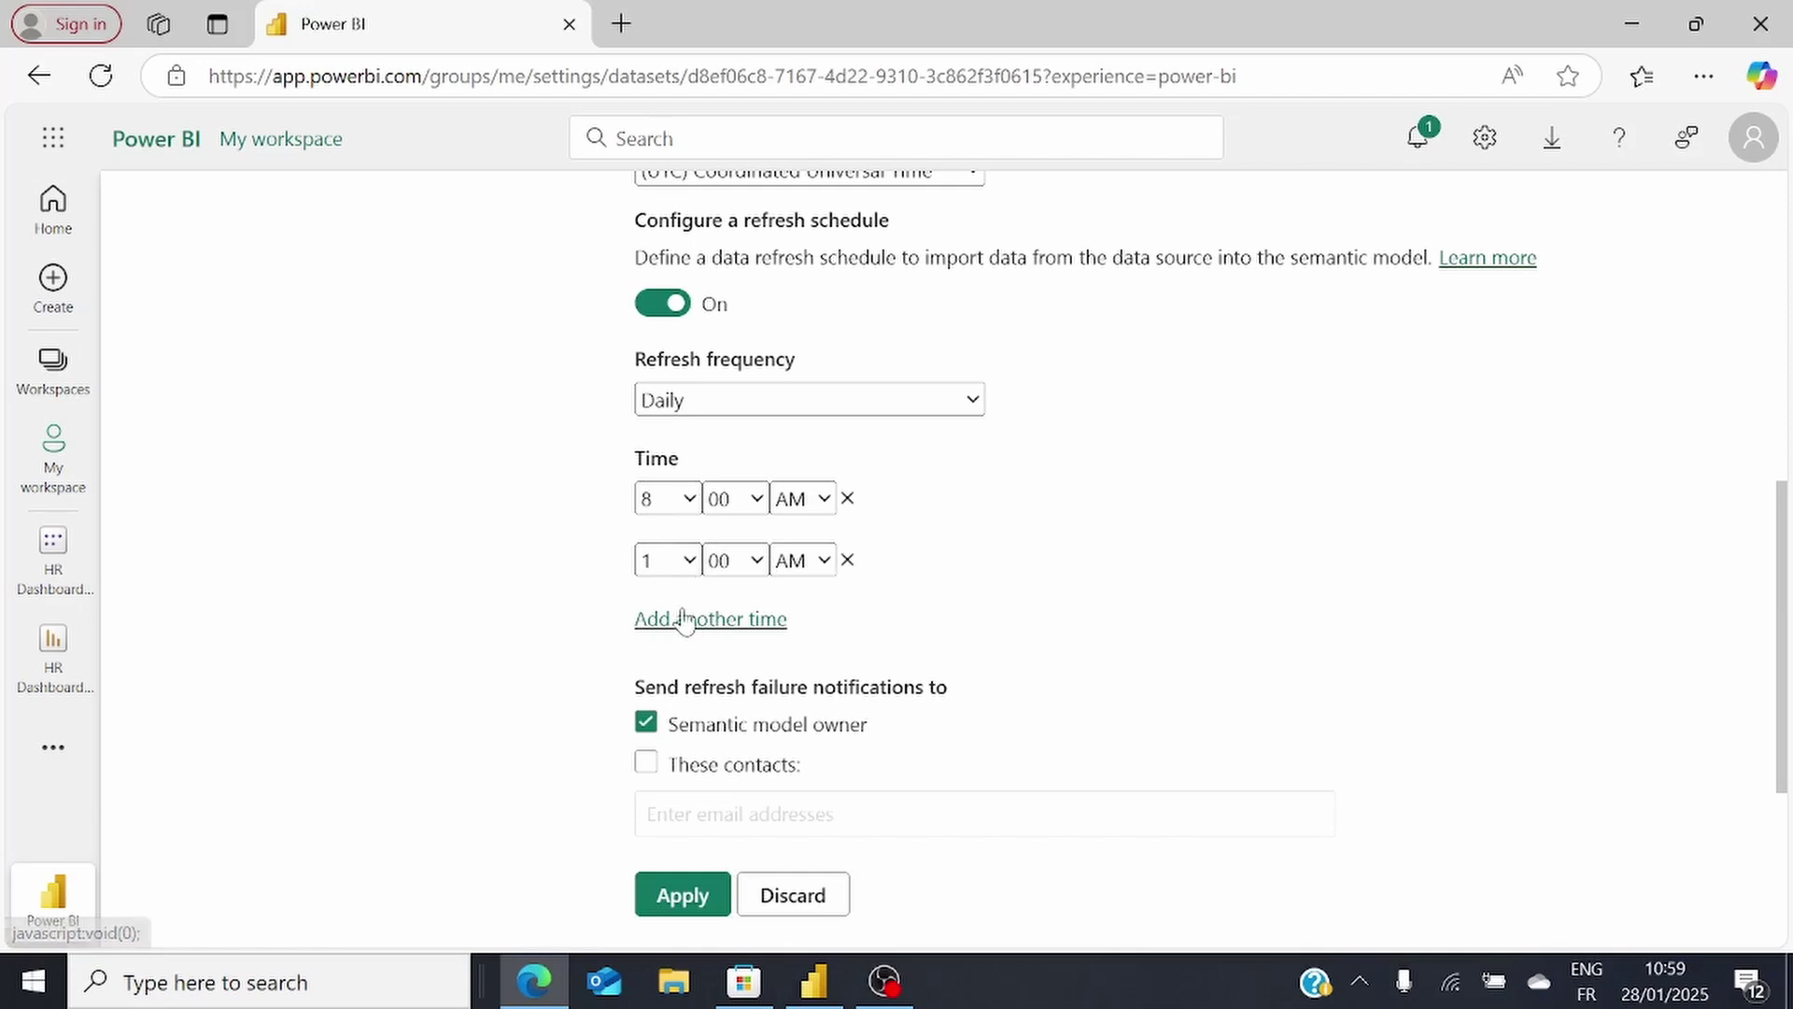
pyautogui.click(687, 619)
pyautogui.click(719, 682)
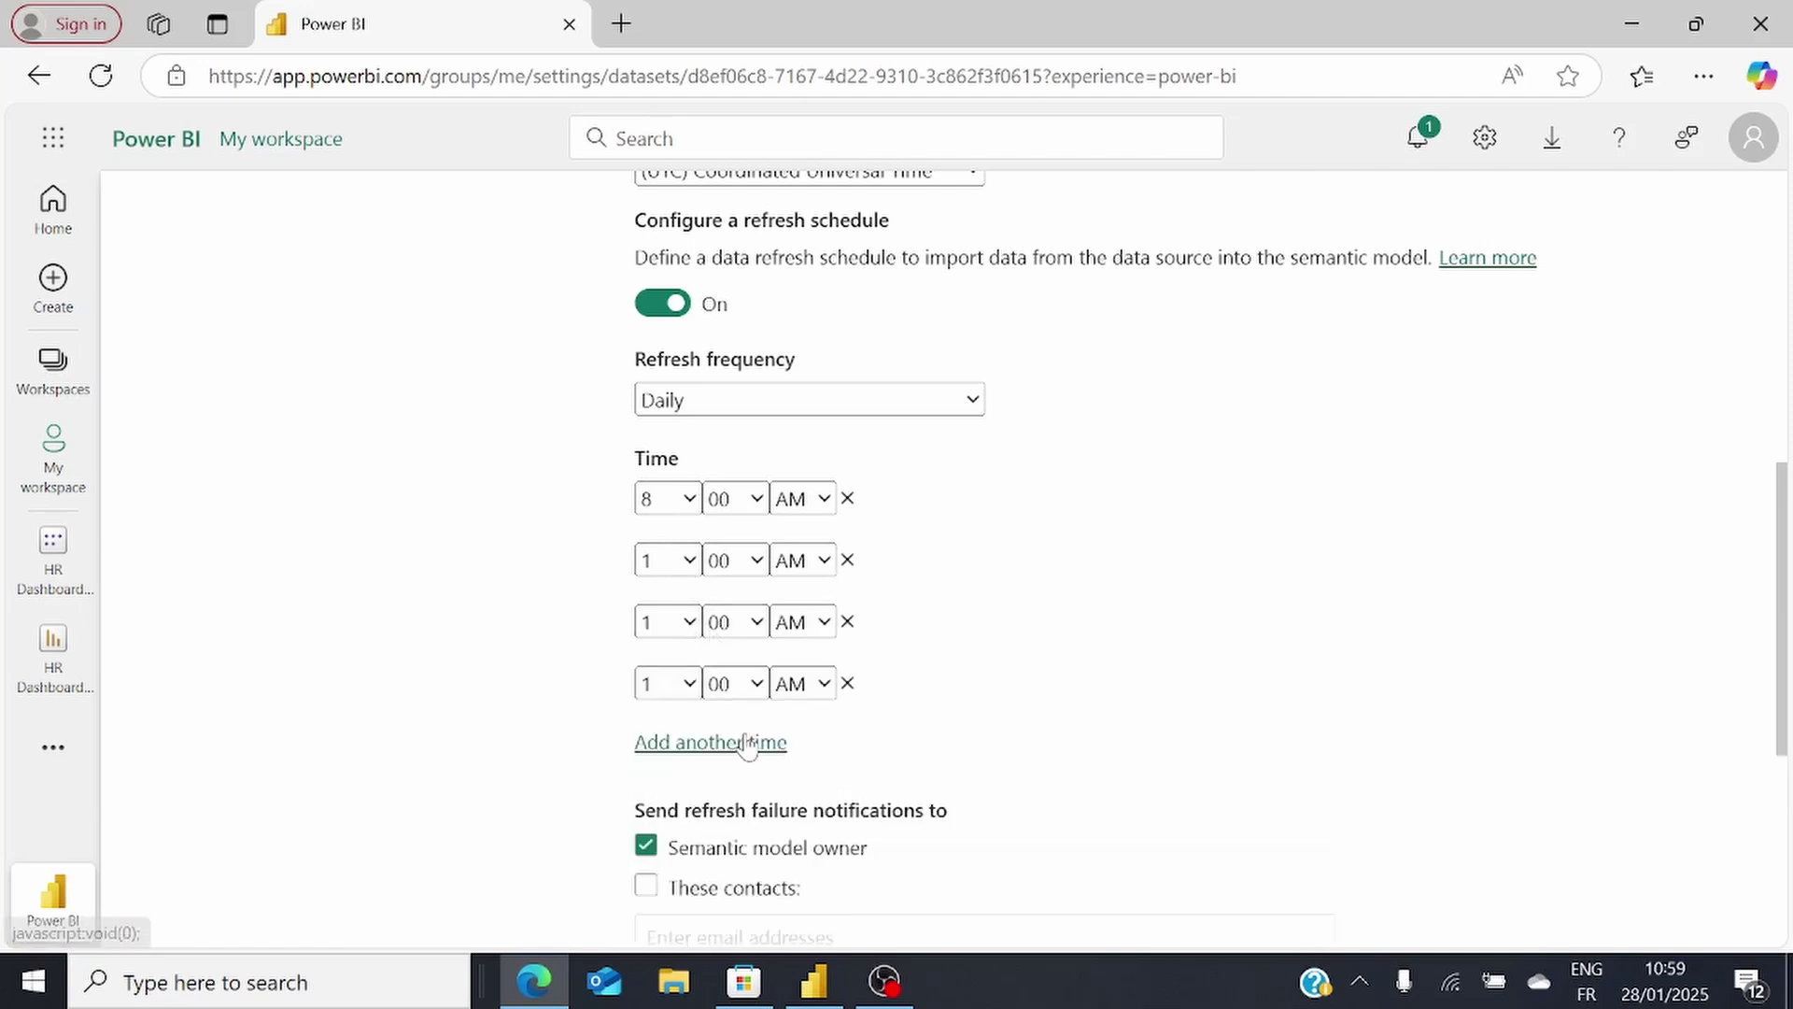
pyautogui.click(745, 743)
pyautogui.scroll(-3, 712, 534)
pyautogui.click(712, 525)
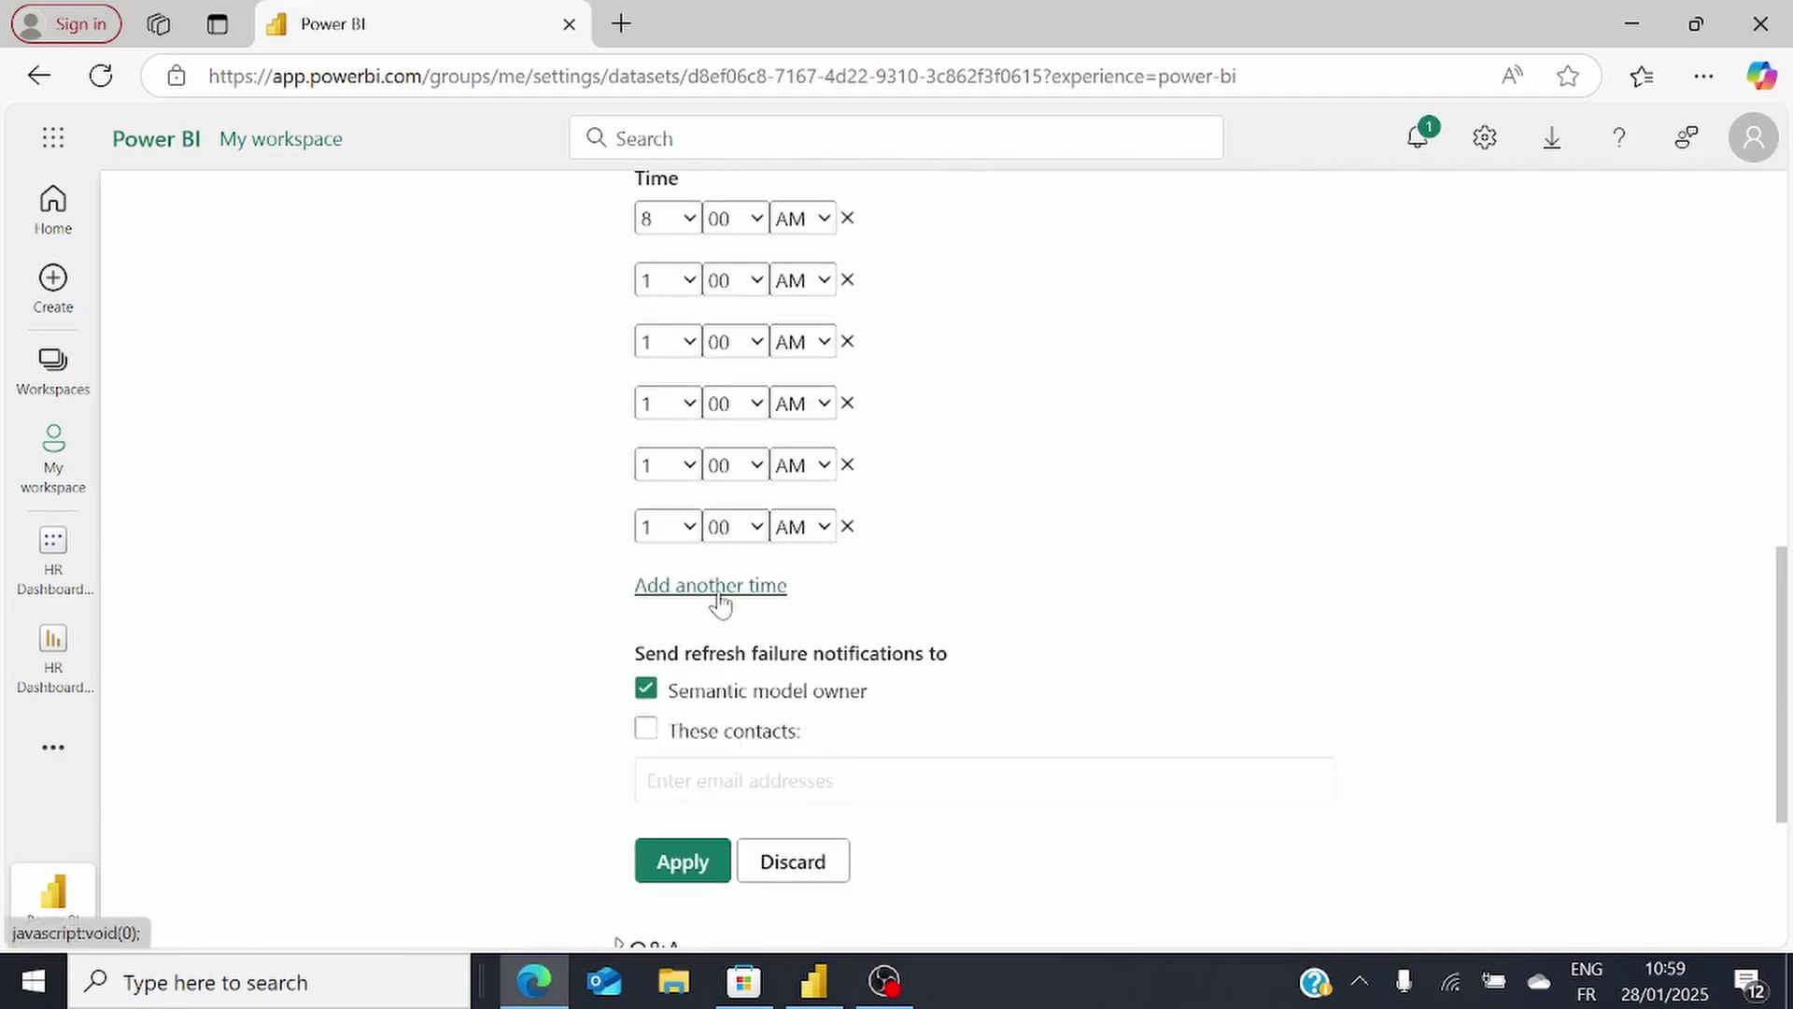
pyautogui.click(716, 586)
pyautogui.click(717, 646)
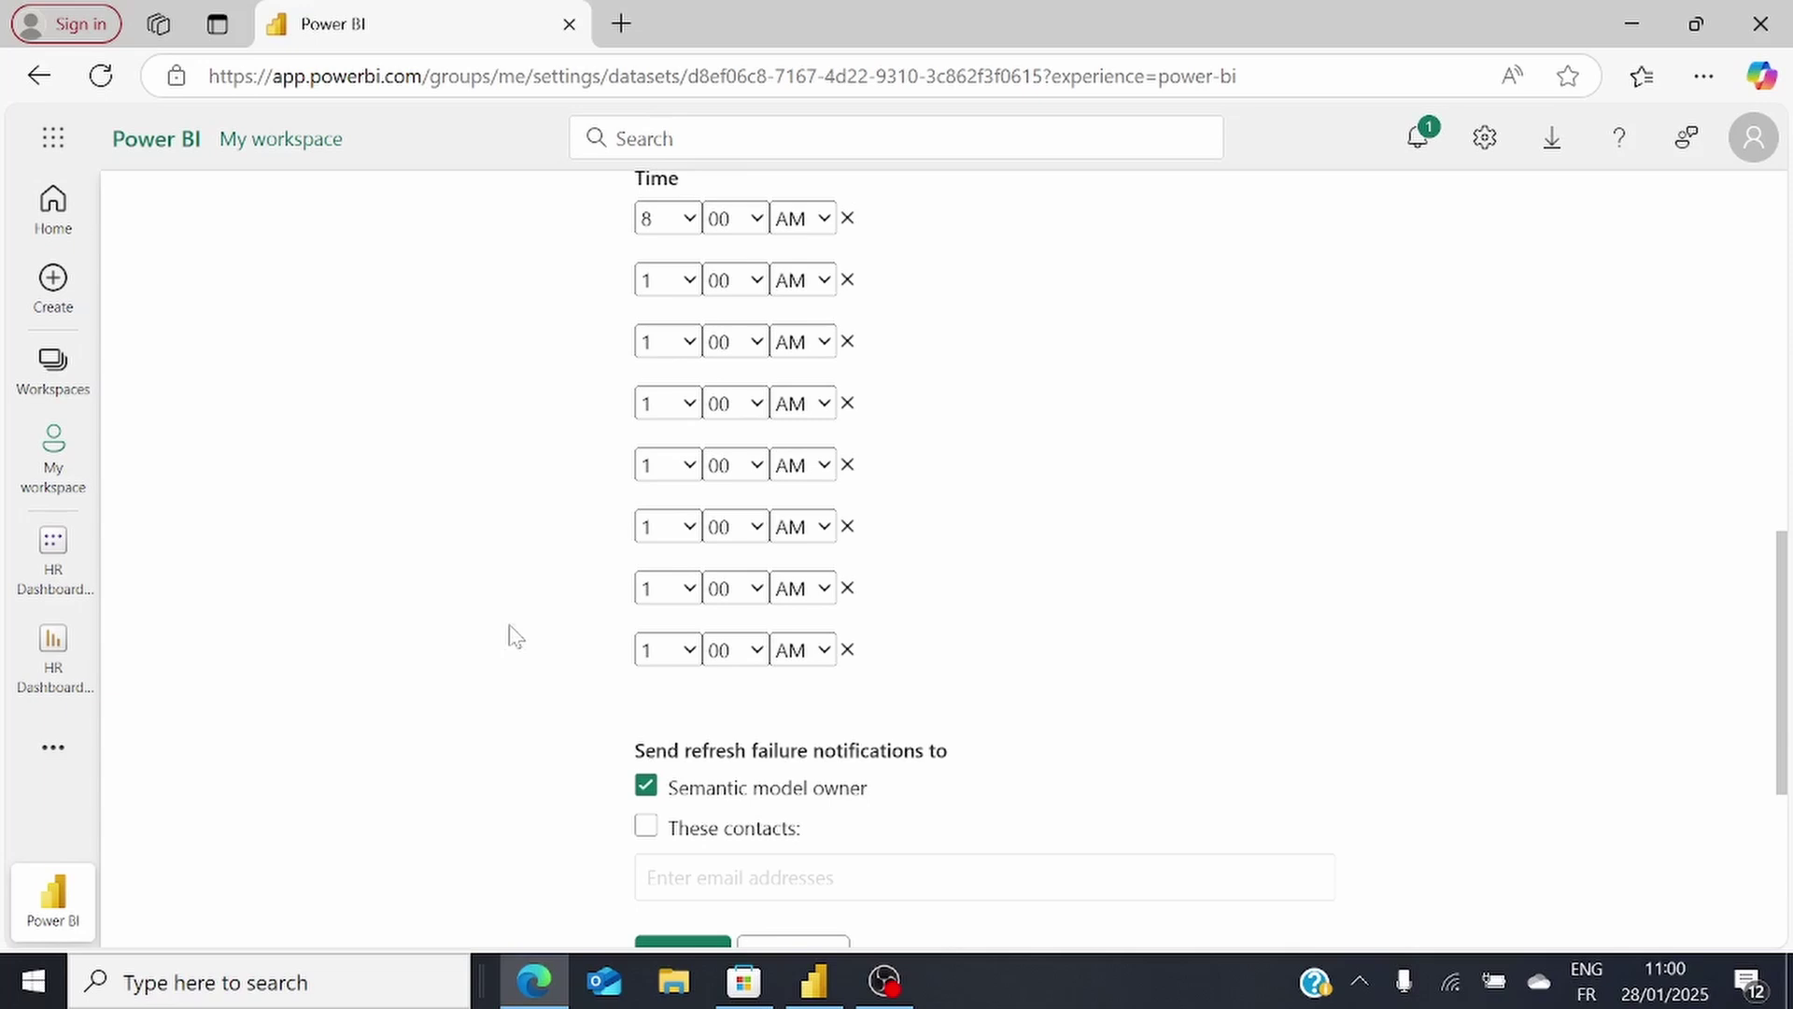
pyautogui.scroll(-3, 880, 709)
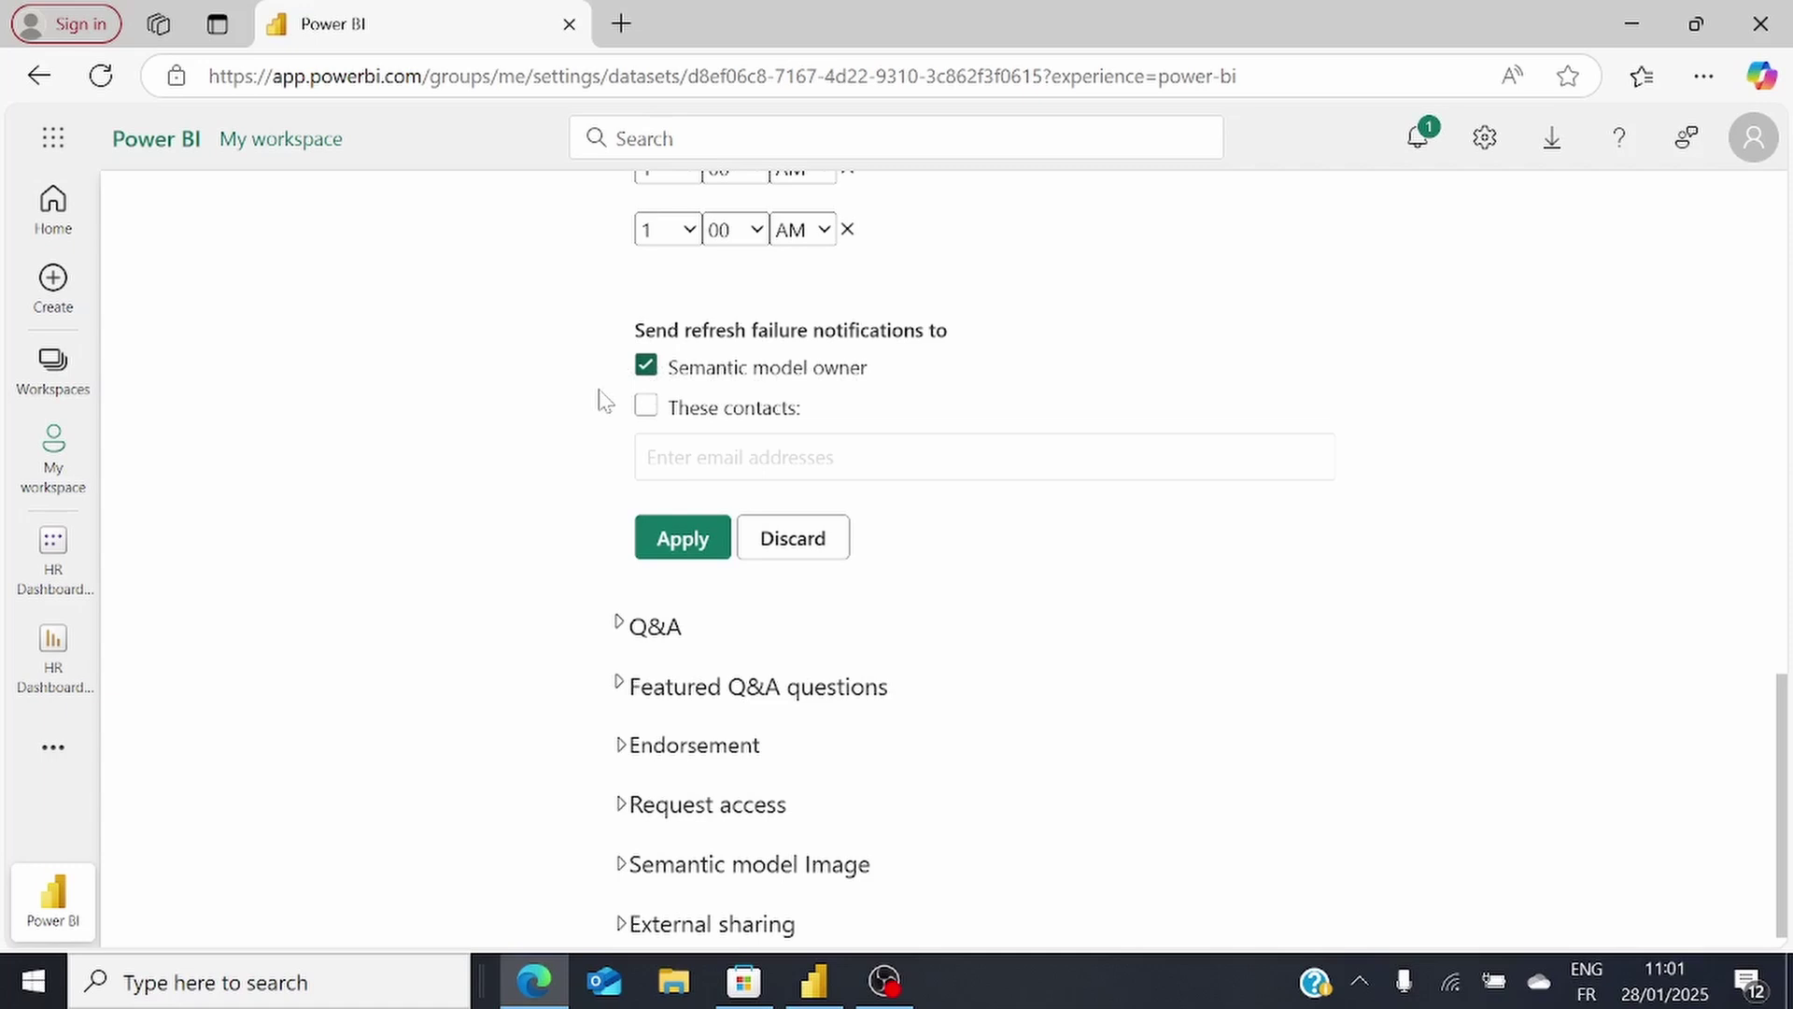
# - Tick 'These contacts' for refresh failure notifications and apply the schedule
pyautogui.click(646, 412)
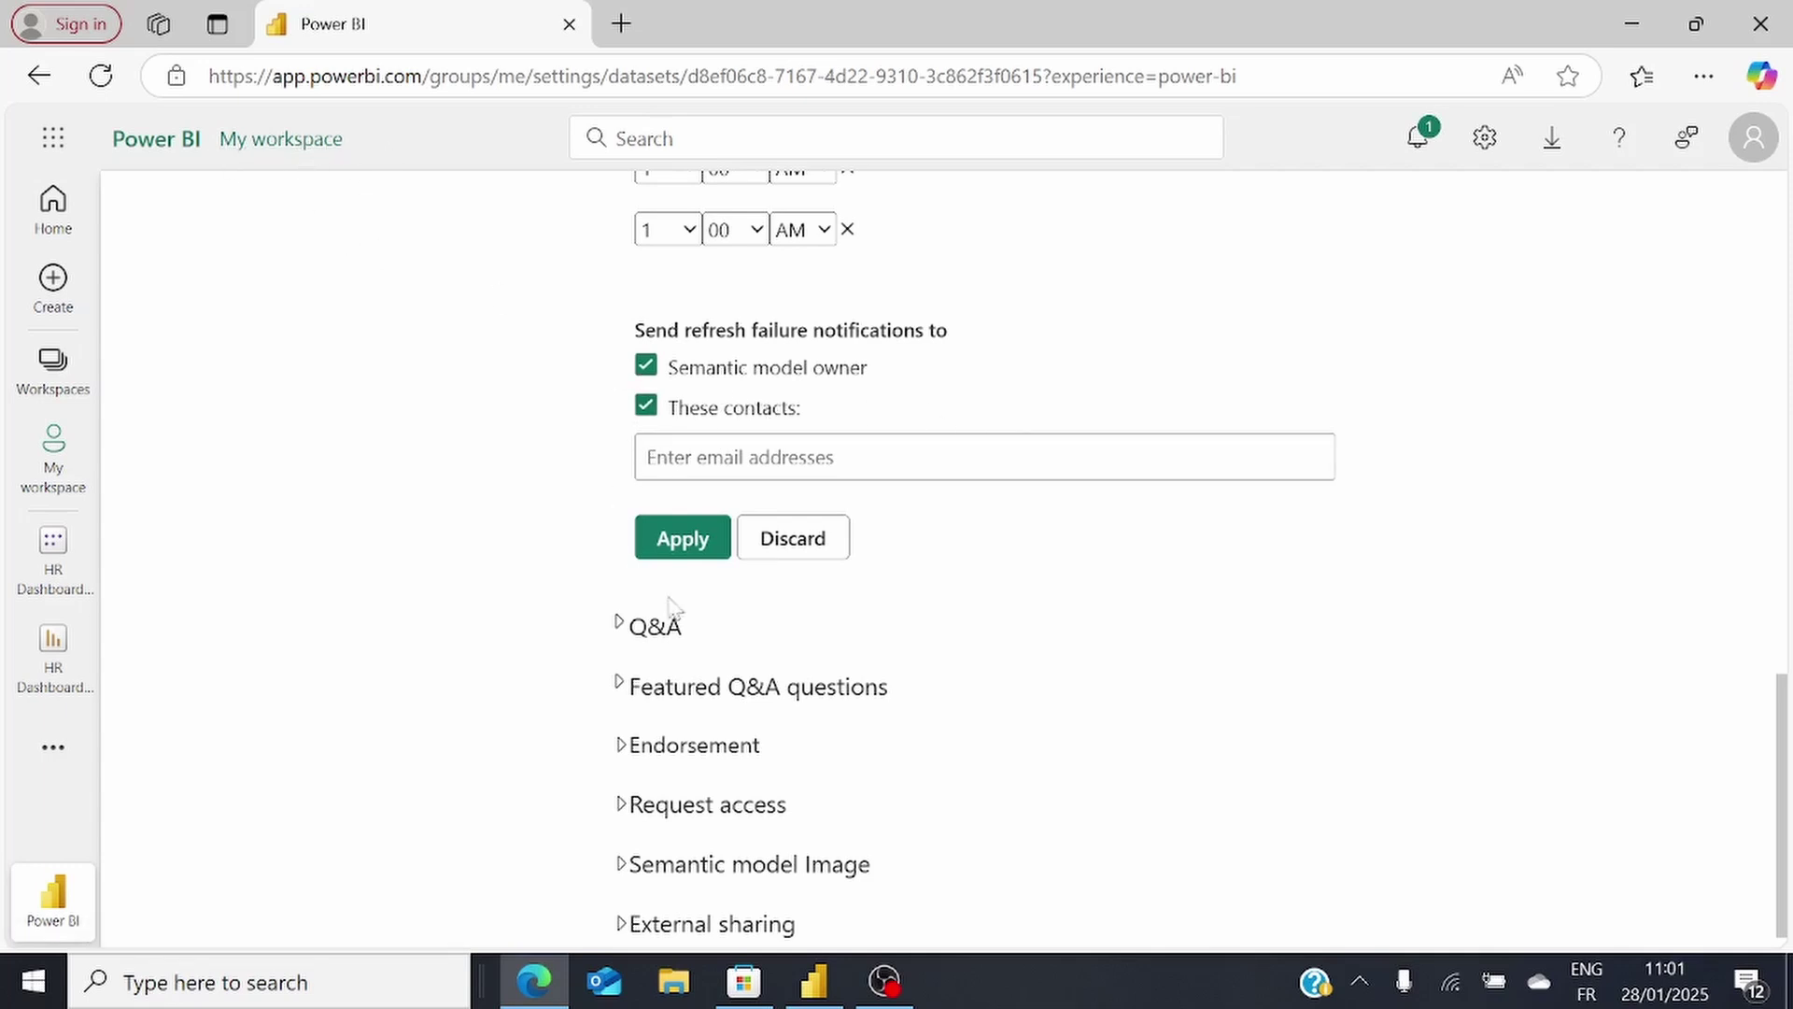
pyautogui.click(664, 553)
pyautogui.scroll(10, 896, 429)
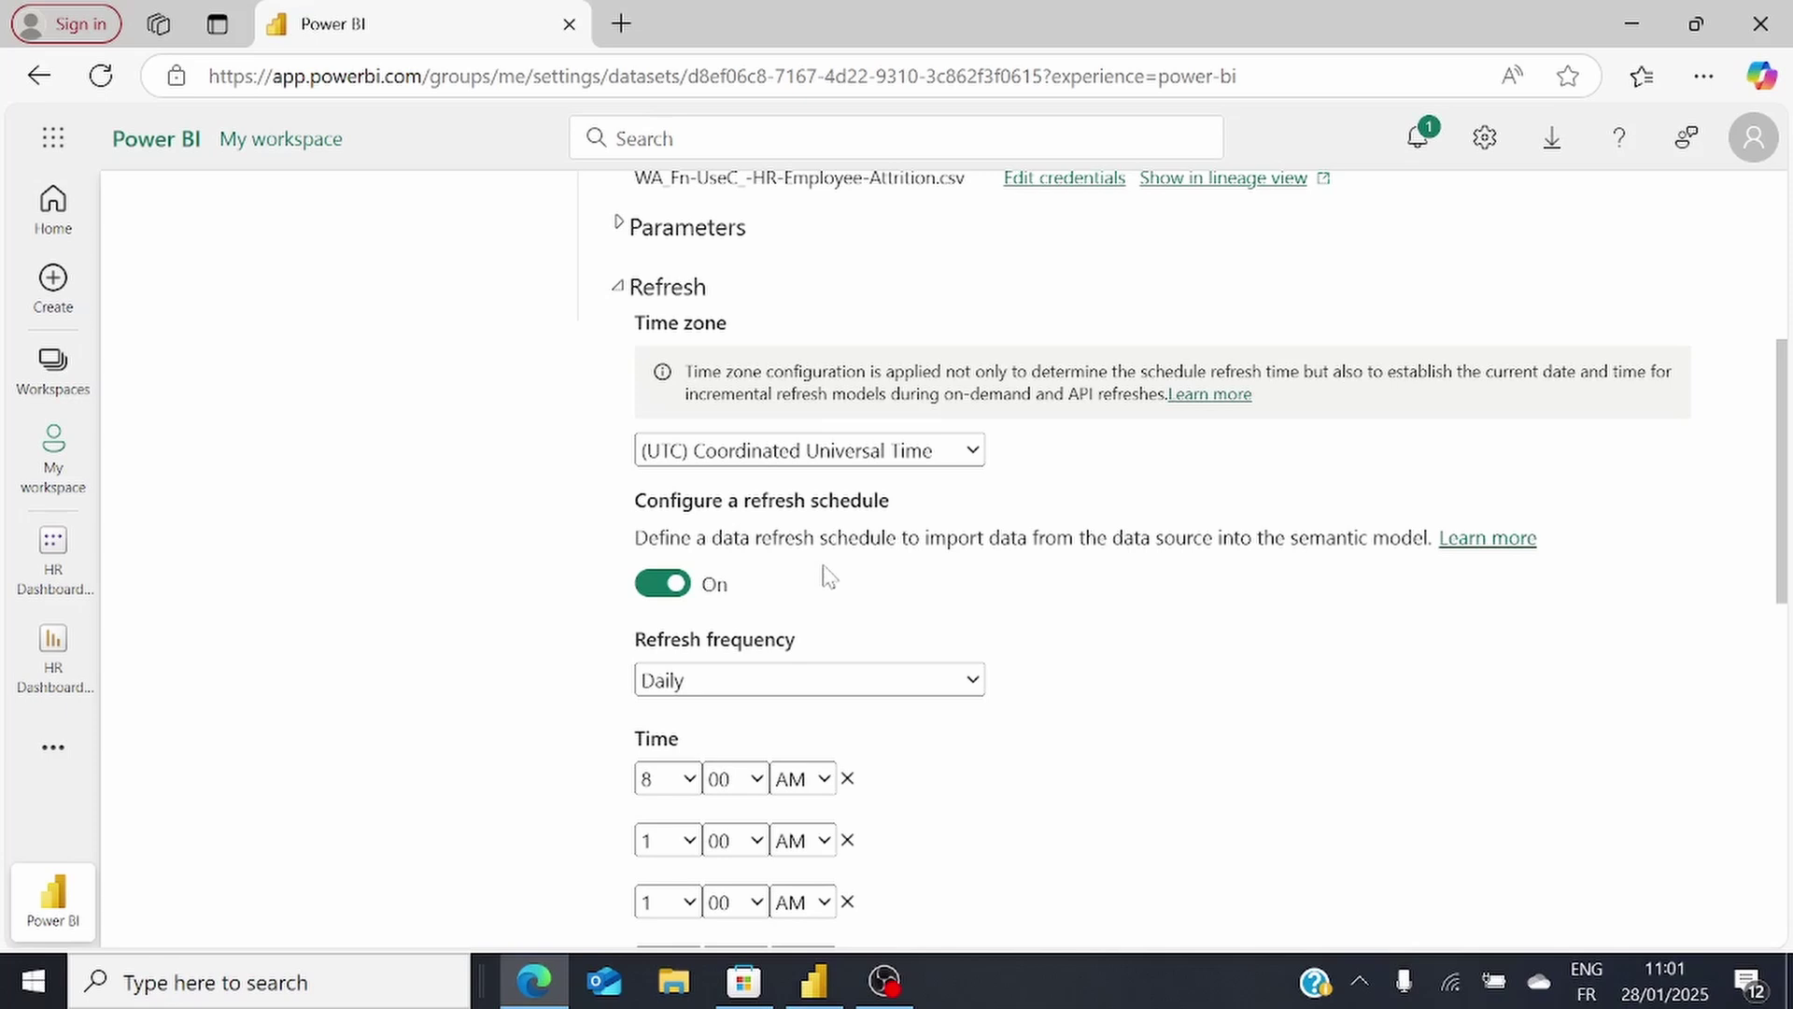
pyautogui.scroll(-6, 841, 570)
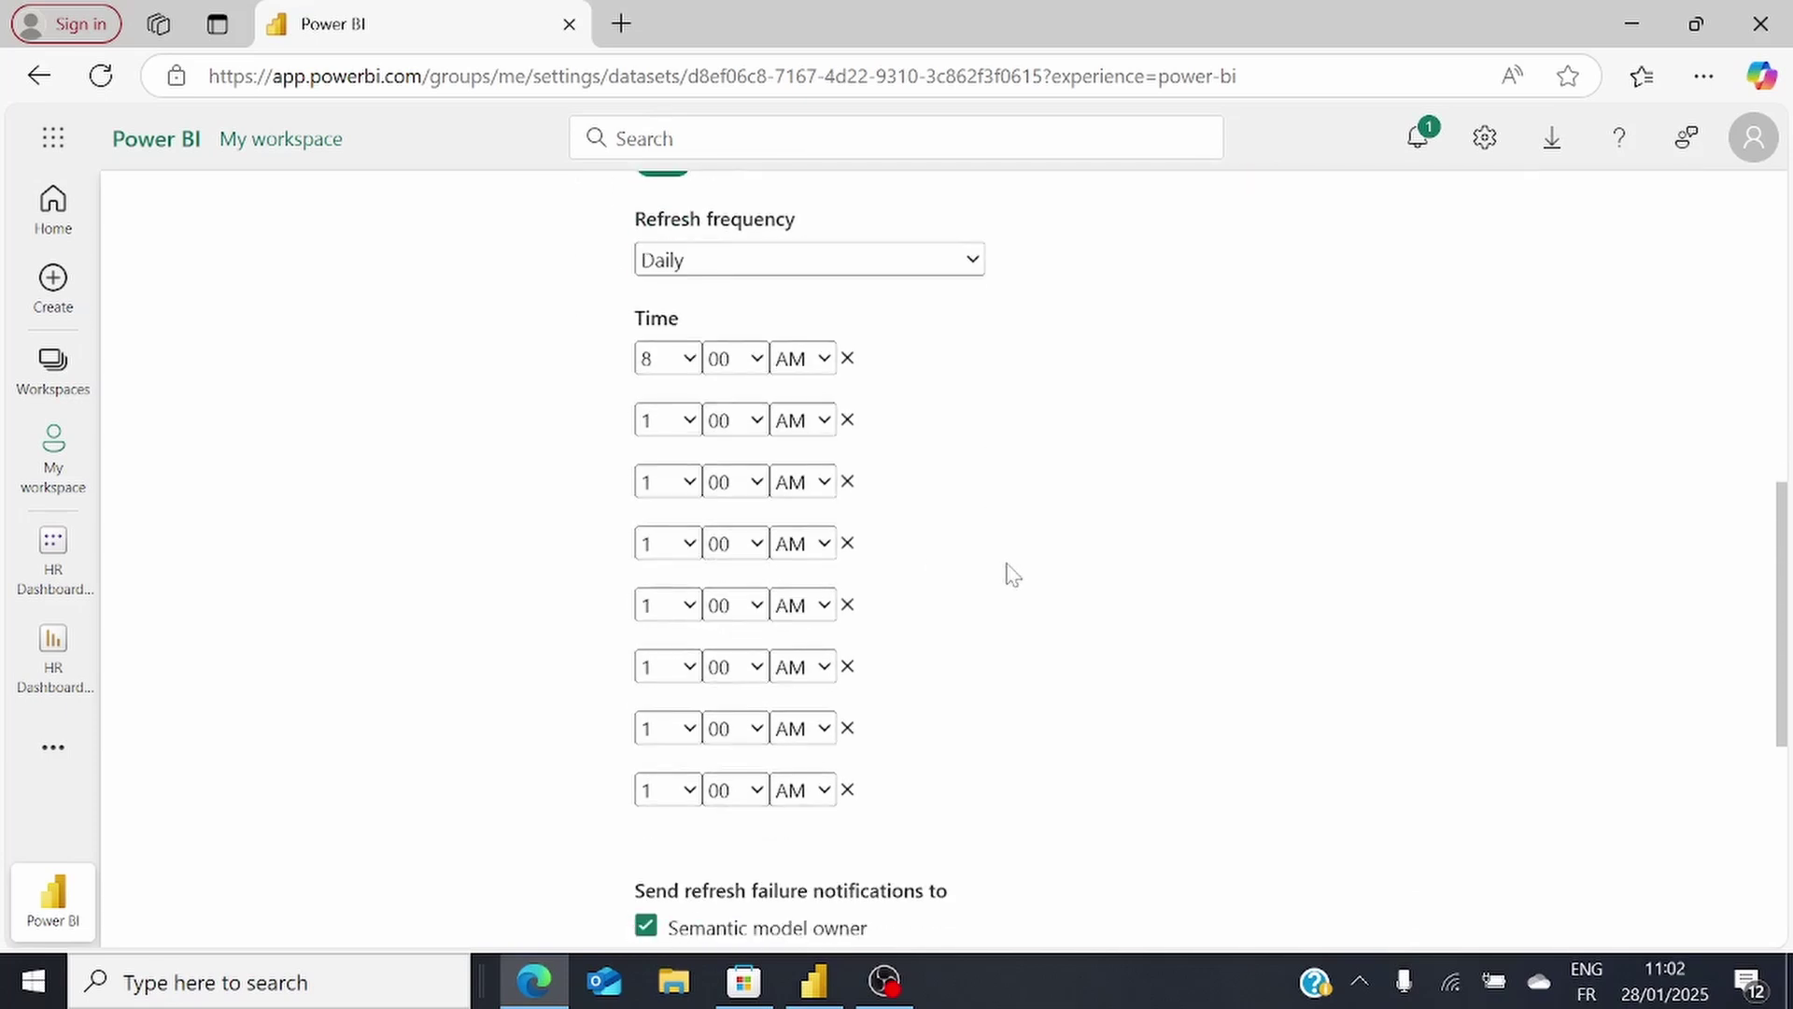
pyautogui.scroll(-2, 981, 509)
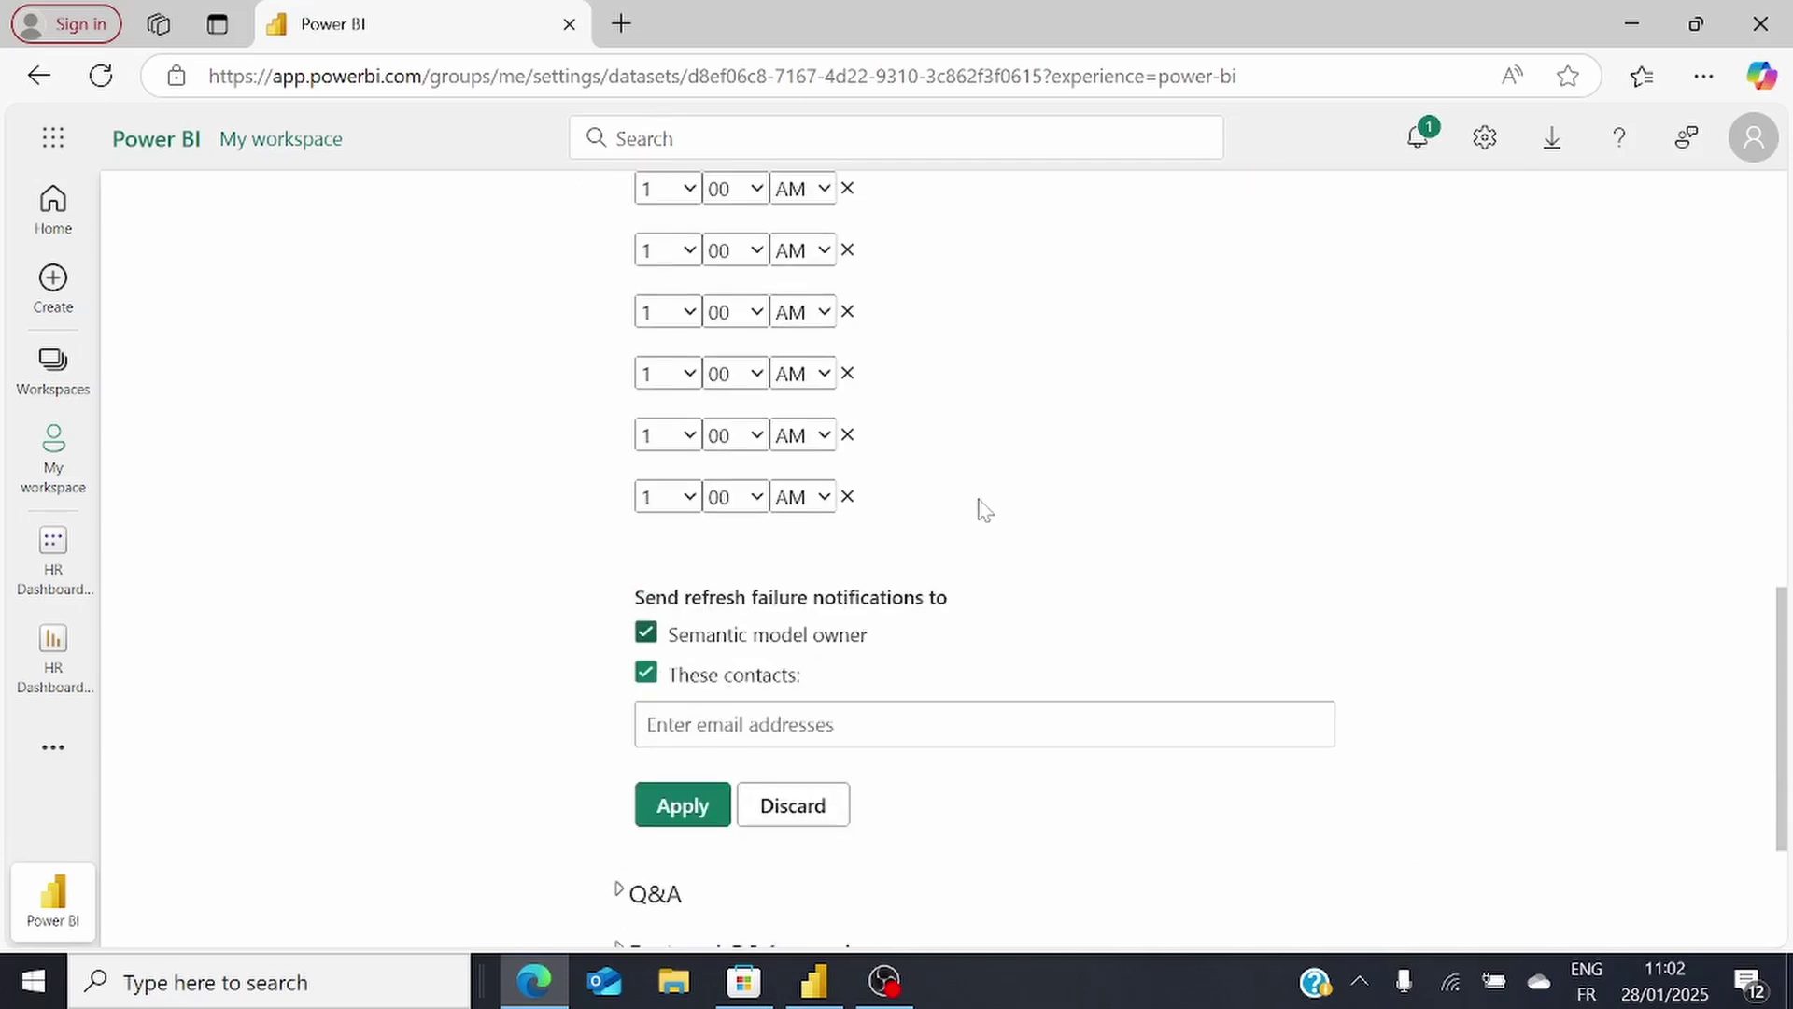
pyautogui.scroll(8, 1053, 513)
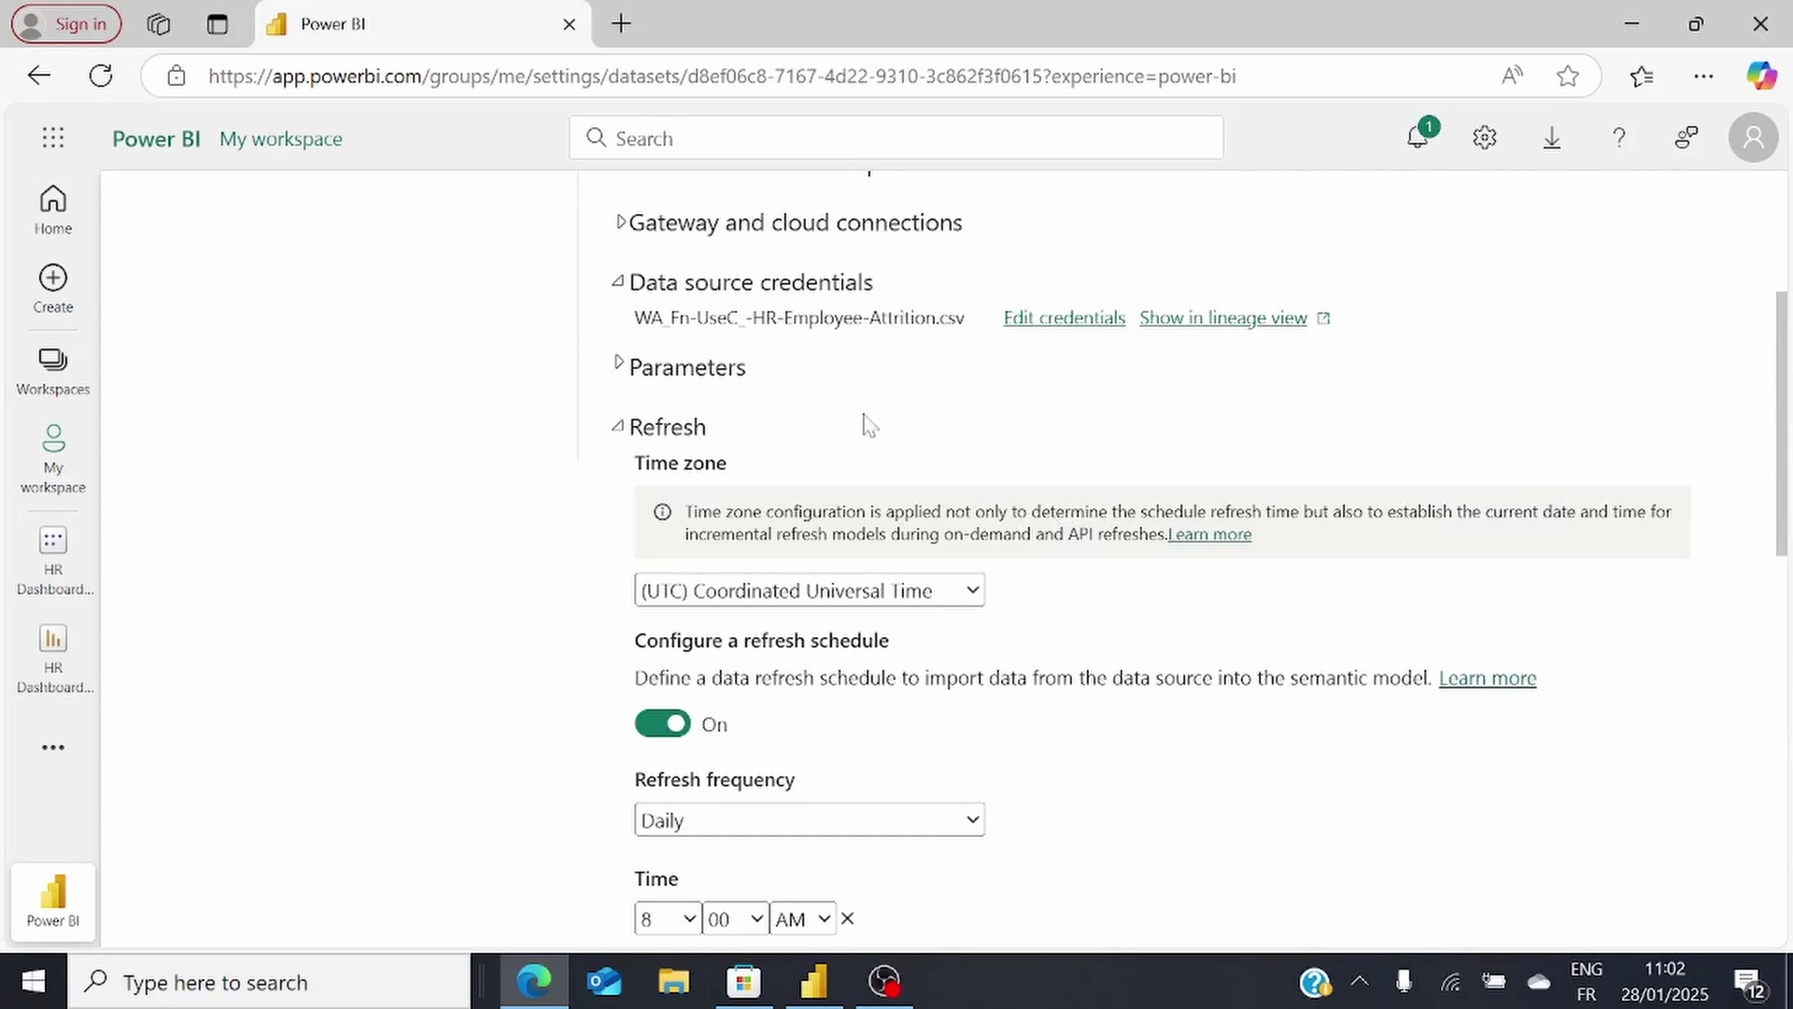
pyautogui.scroll(-3, 934, 448)
pyautogui.scroll(-3, 1093, 536)
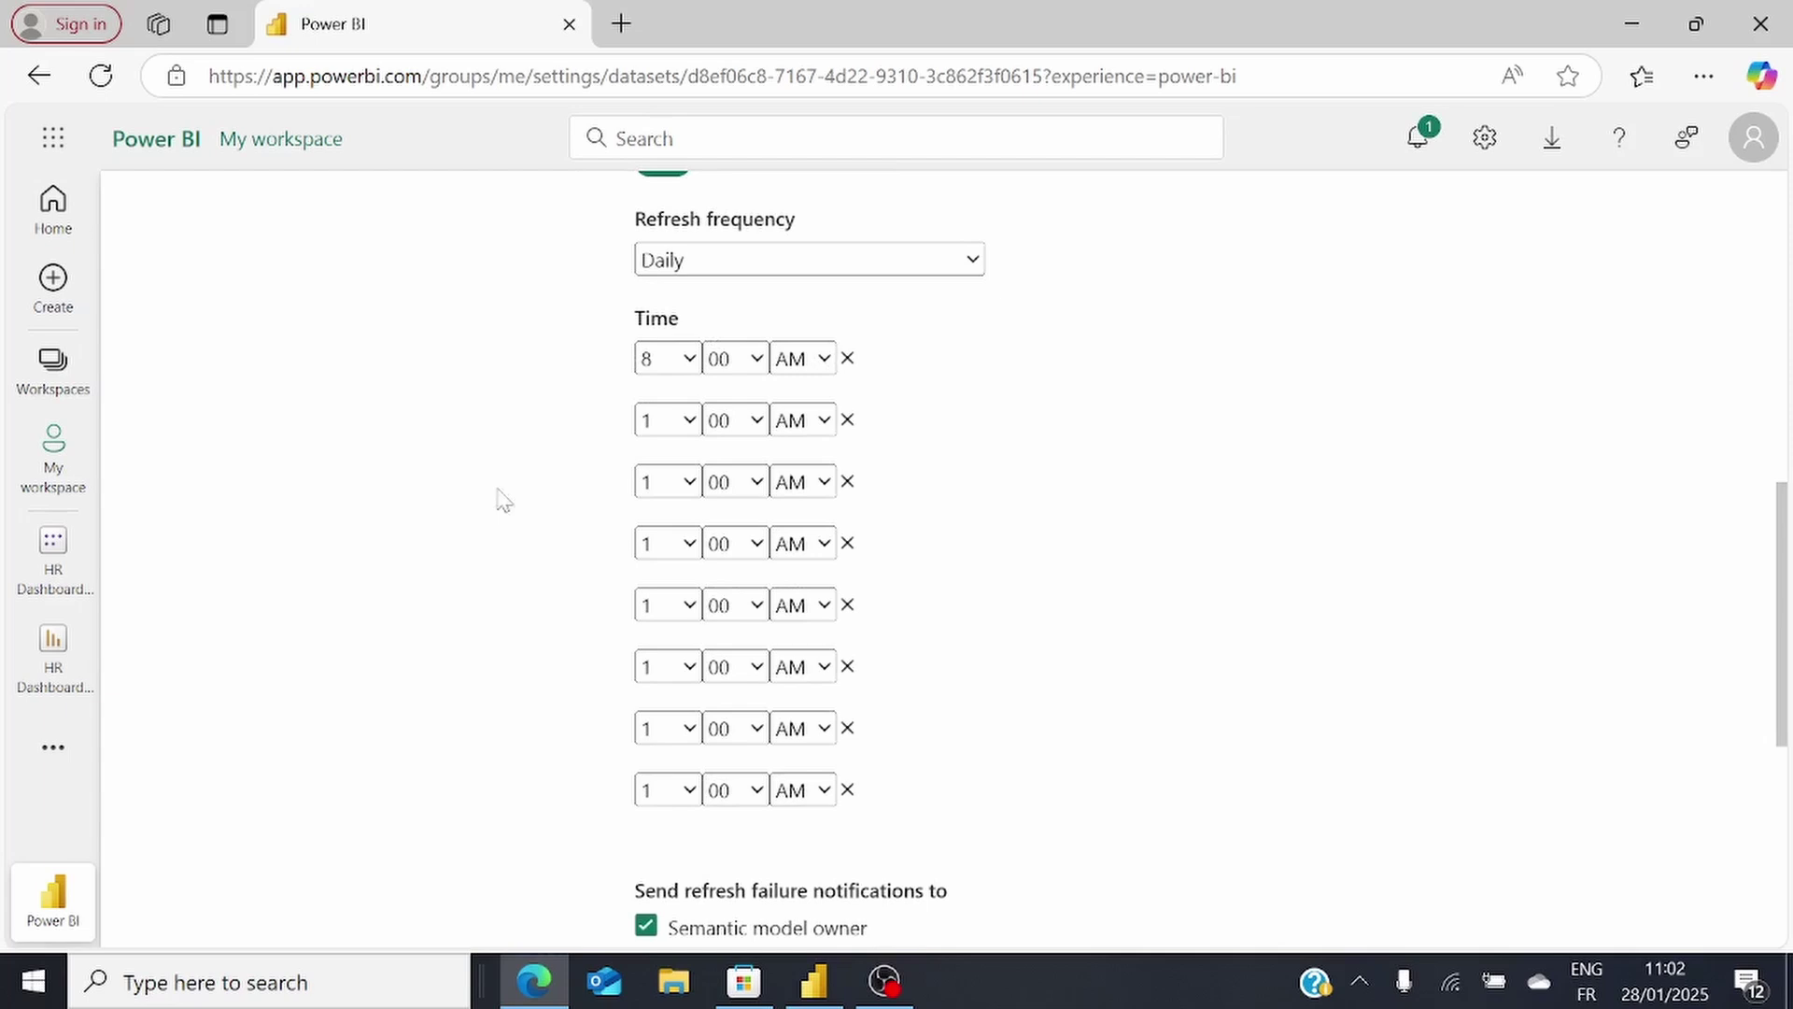
pyautogui.scroll(10, 363, 598)
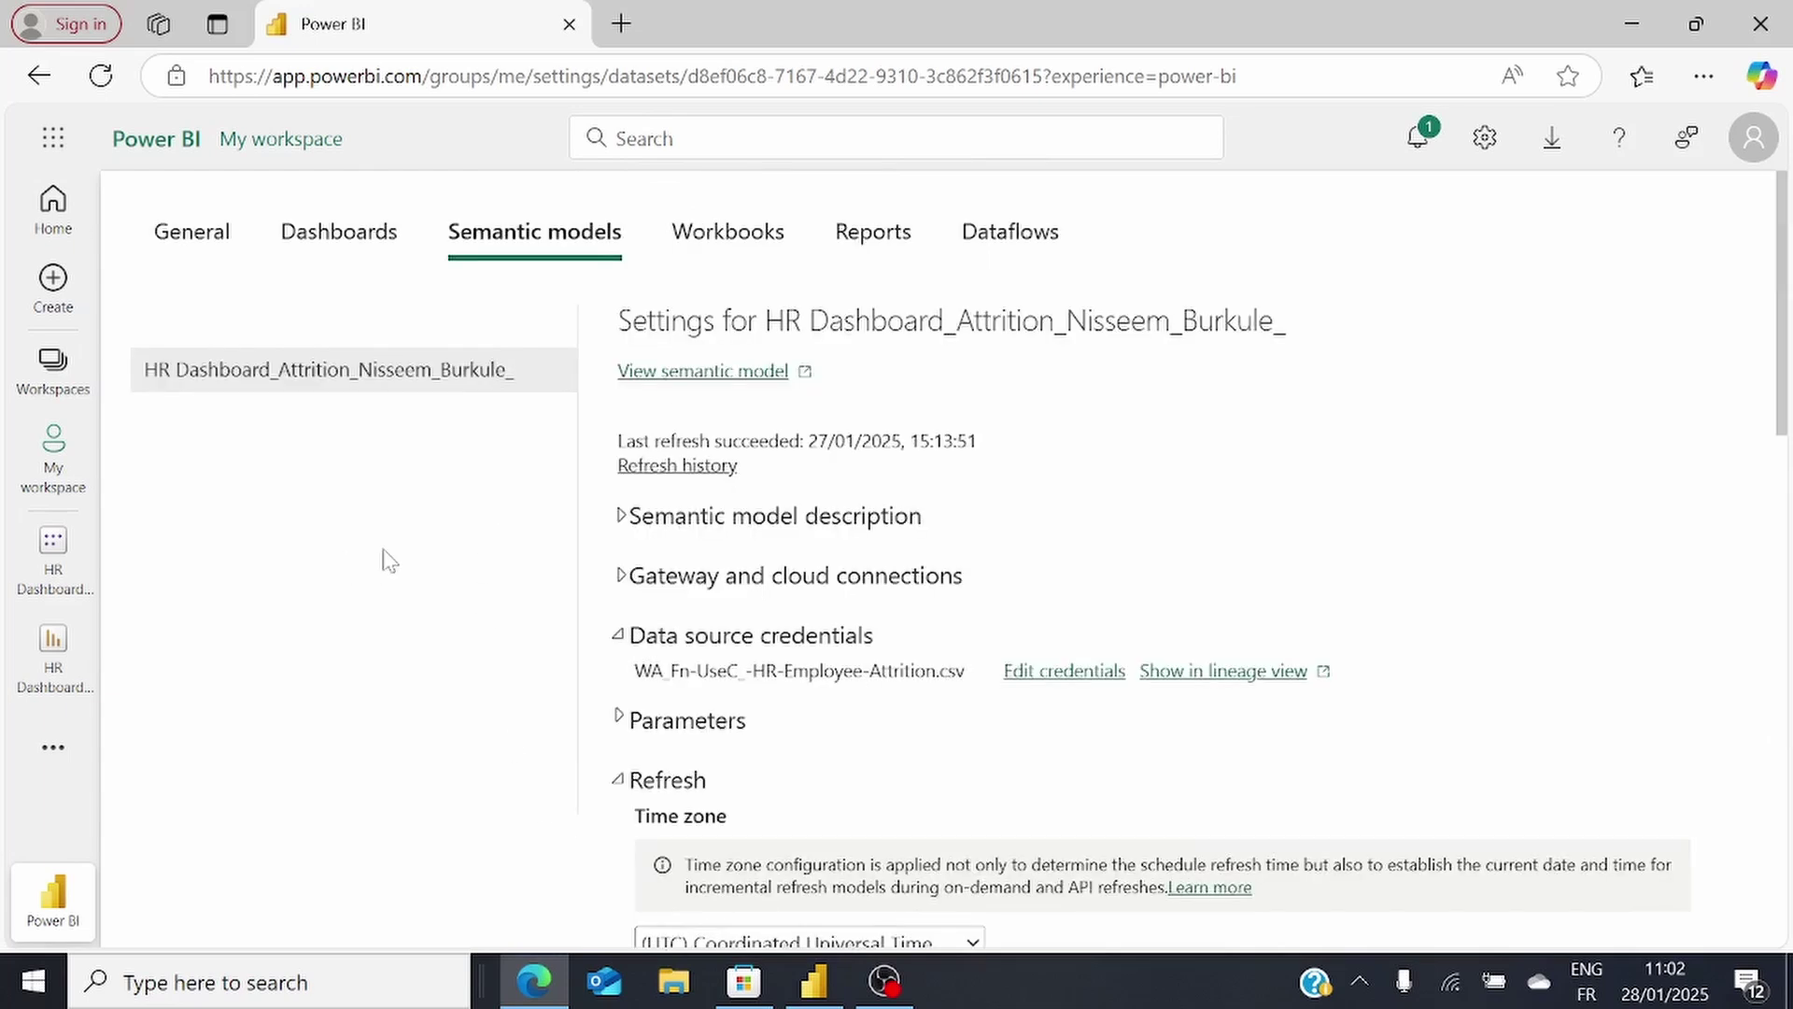